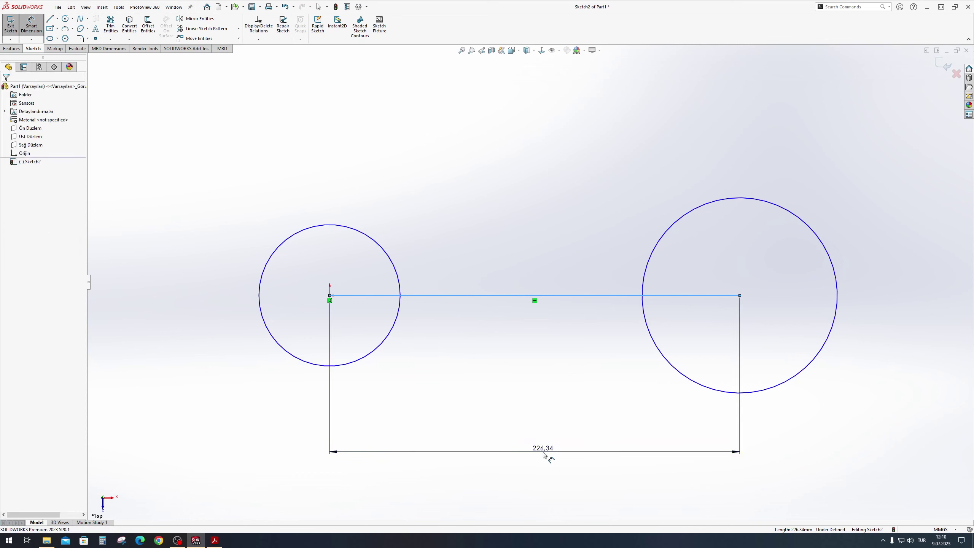
- Set the line joining the two circle centres to 110 mm and convert it to construction geometry
text(110)
key(Return)
key(Escape)
click(578, 296)
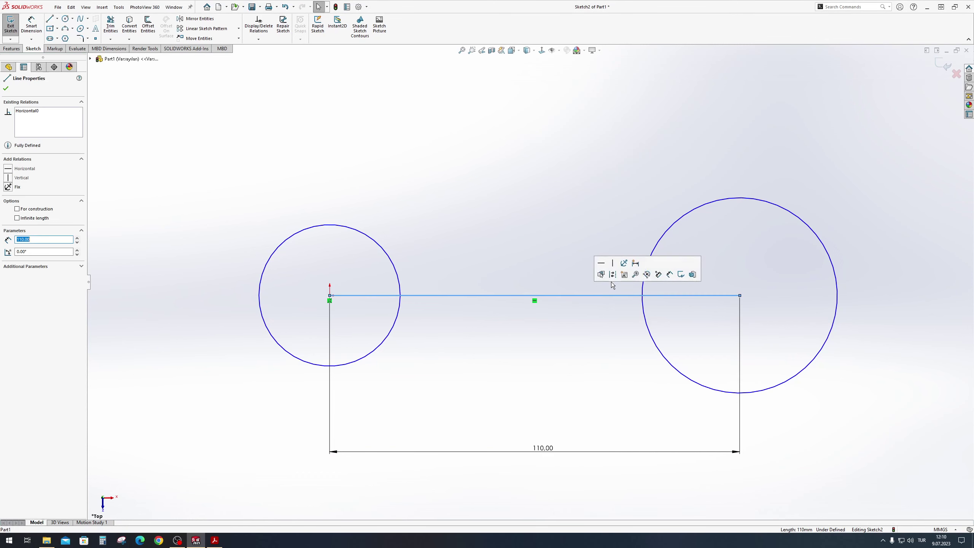
click(612, 277)
- Shrink the circle at the far end of the centerline and dimension its diameter as 29 mm
click(720, 202)
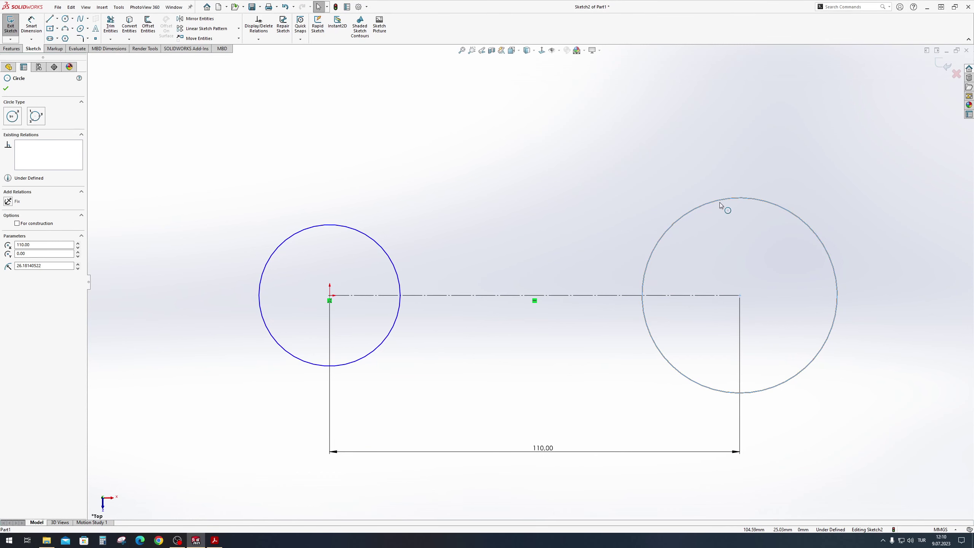
drag(717, 210, 714, 244)
key(d)
click(748, 242)
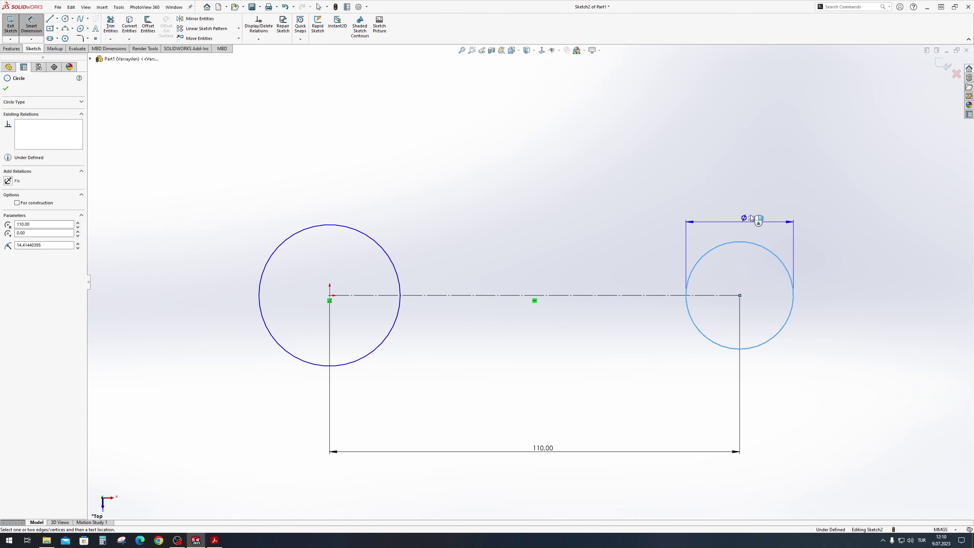
click(746, 226)
text(29)
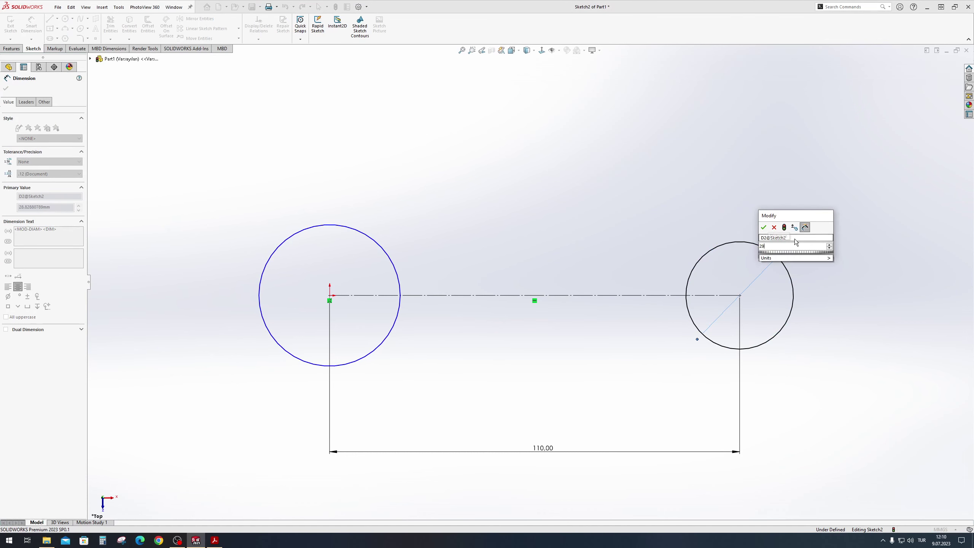
key(Return)
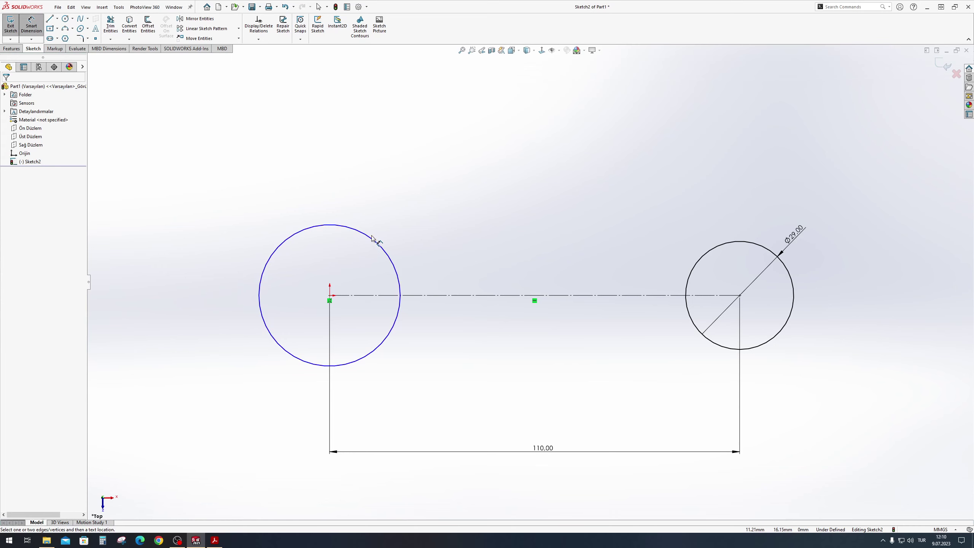
- Dimension the diameter of the circle at the origin as 32 mm
click(370, 240)
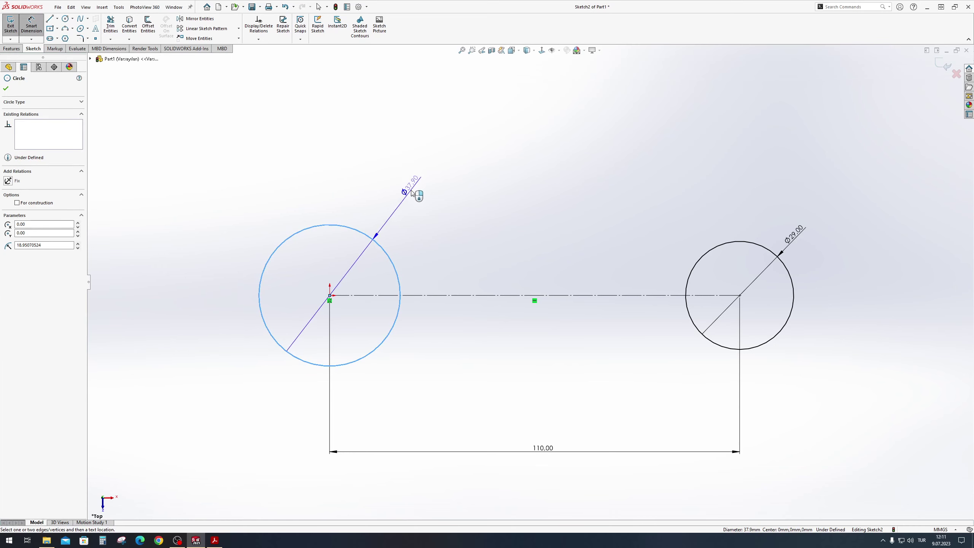
click(416, 186)
text(32)
key(Return)
key(Escape)
- Sketch a dimensioned centerpoint straight slot on the centerline's midpoint, about 43 mm between arc centres and 8 mm wide
click(65, 18)
click(55, 39)
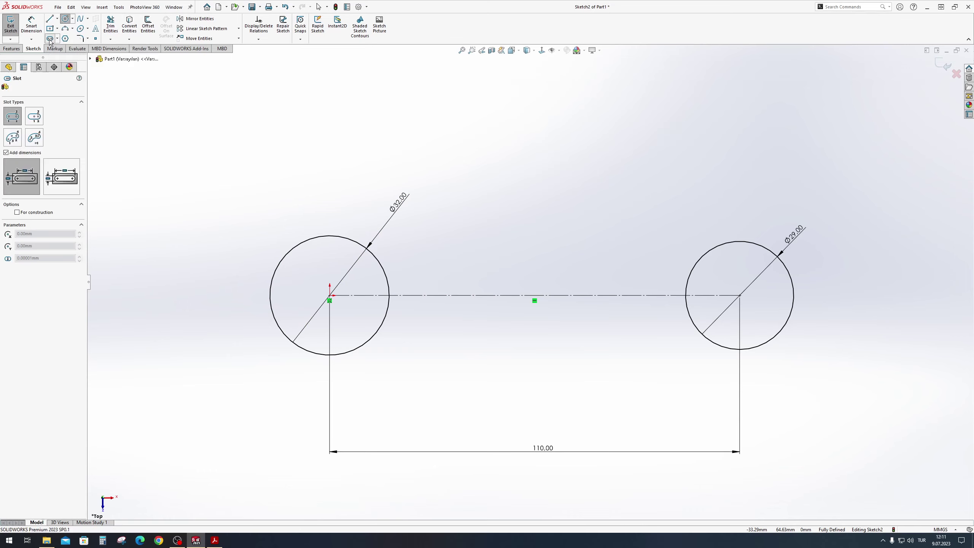
click(535, 295)
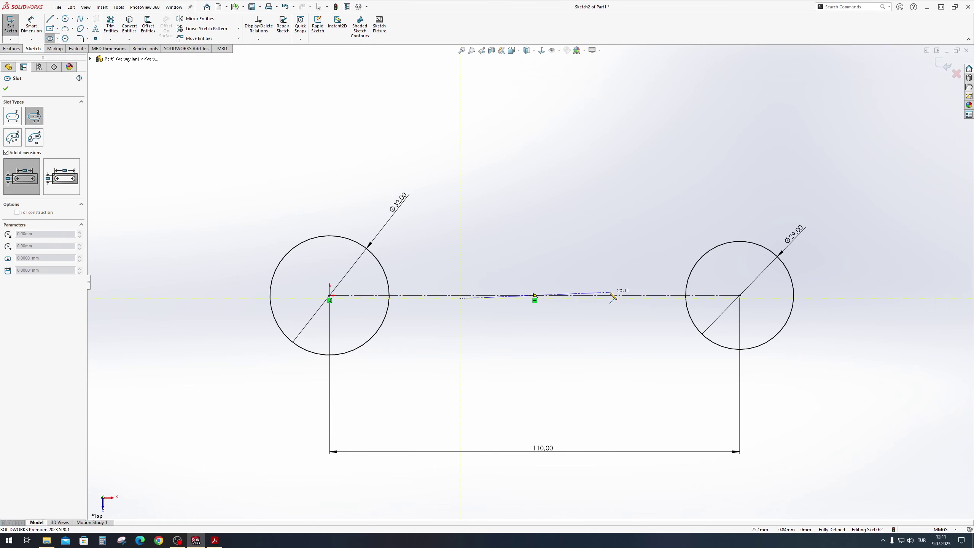
click(615, 295)
click(541, 280)
key(Escape)
- Set the slot's centre-to-centre length to 55 mm and its width to 6.5 mm
double_click(540, 274)
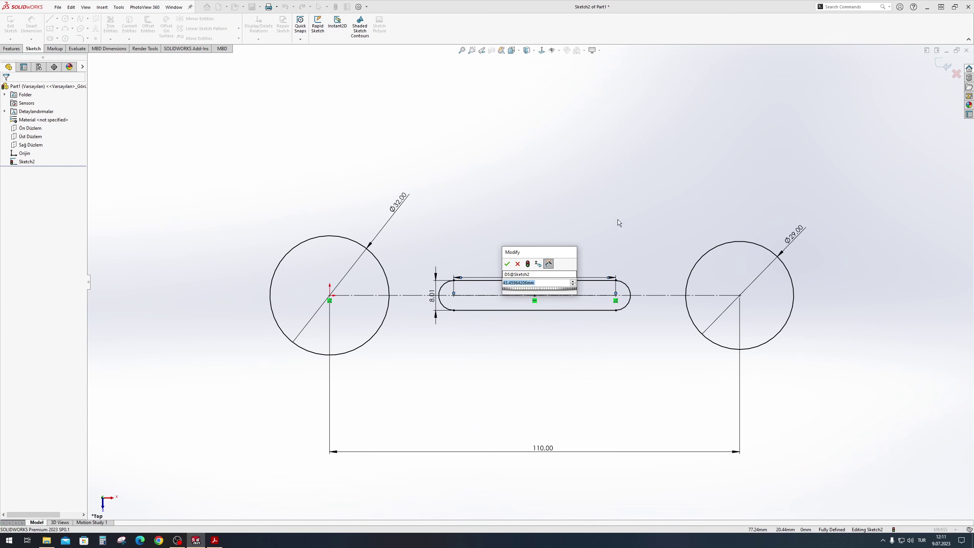
text(55)
key(Return)
double_click(411, 295)
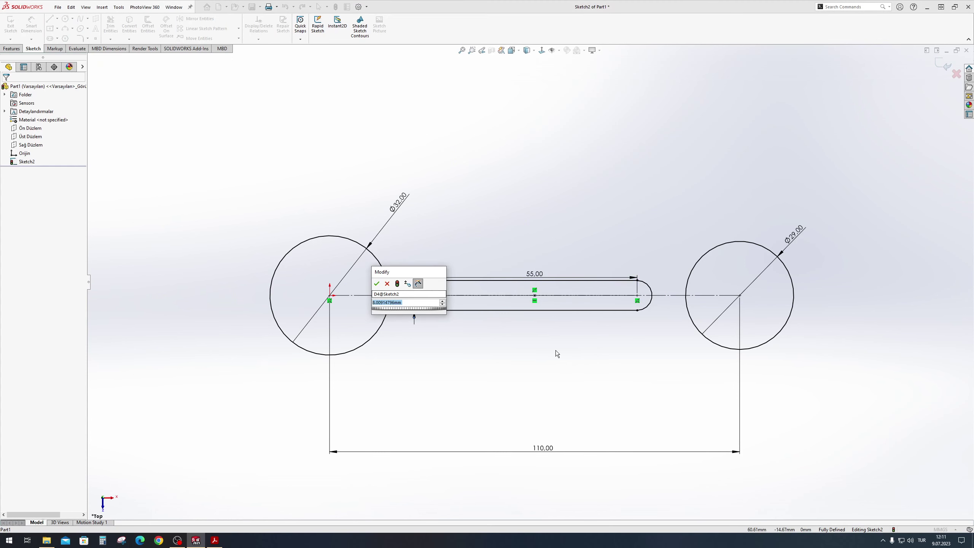
text(6.5)
key(Return)
- Offset the centerline 11 mm in both directions with dimensions added
click(453, 295)
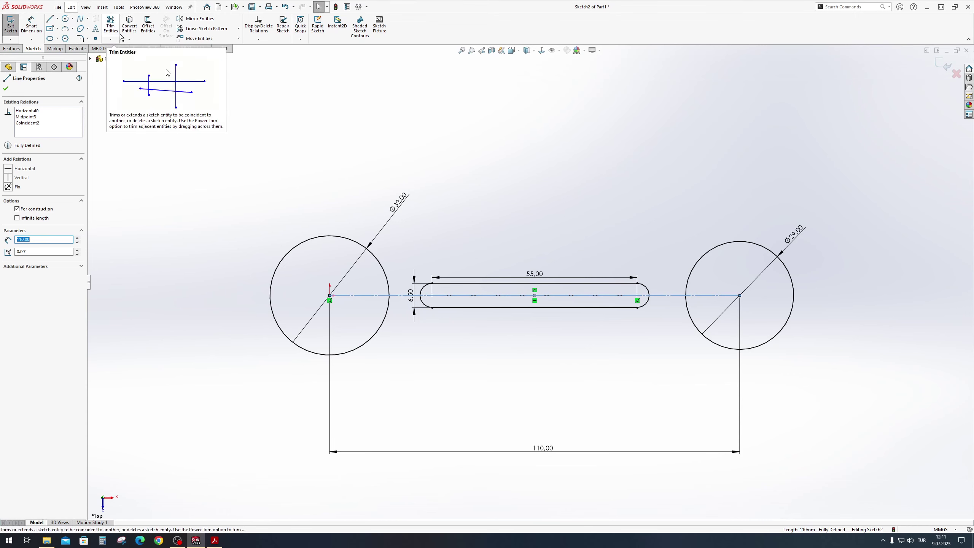
click(143, 34)
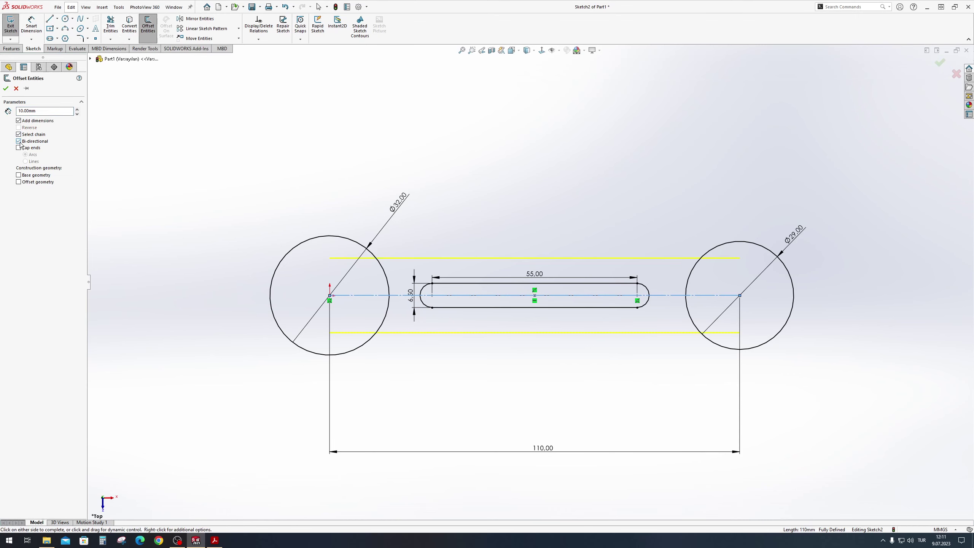
text(f)
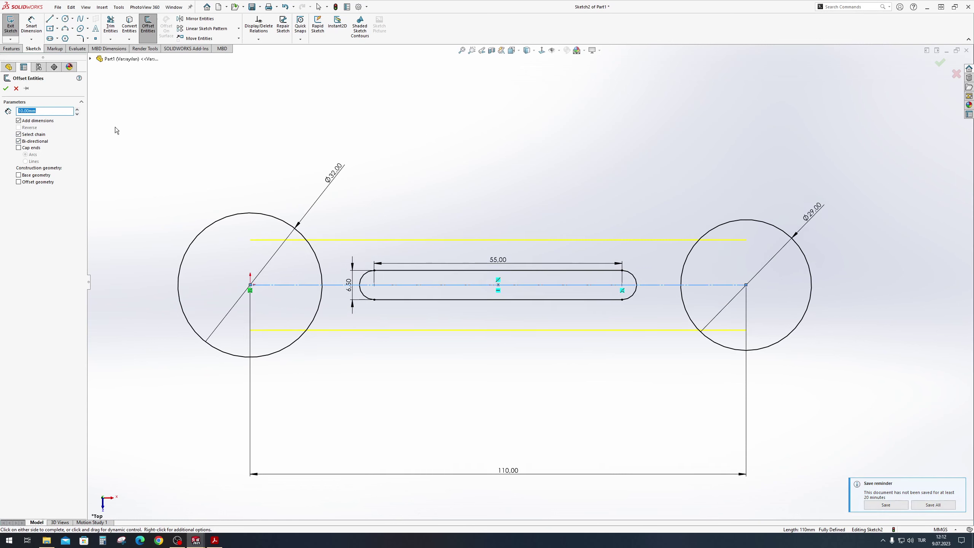
text(11)
key(Return)
key(Return)
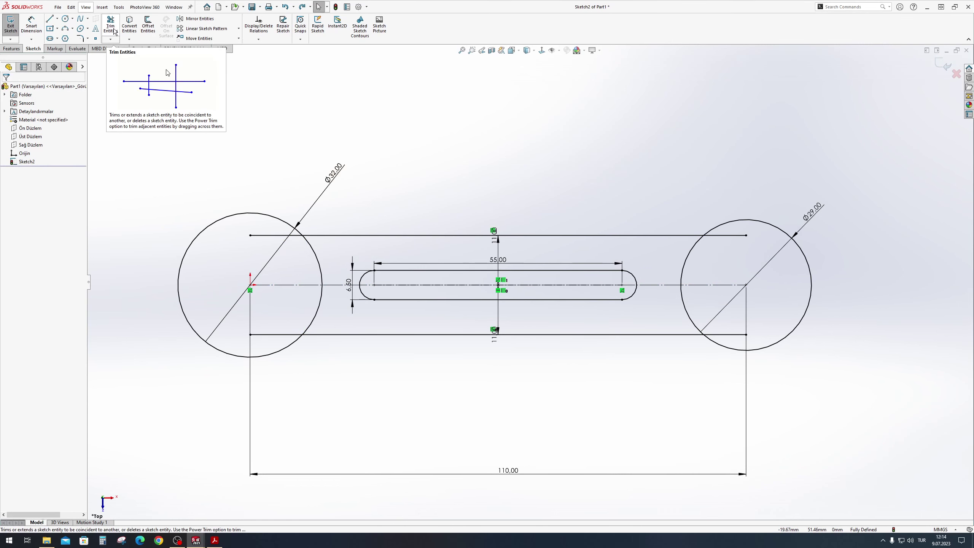
- Power-trim the ends of both offset lines that lie inside the two circles
click(110, 24)
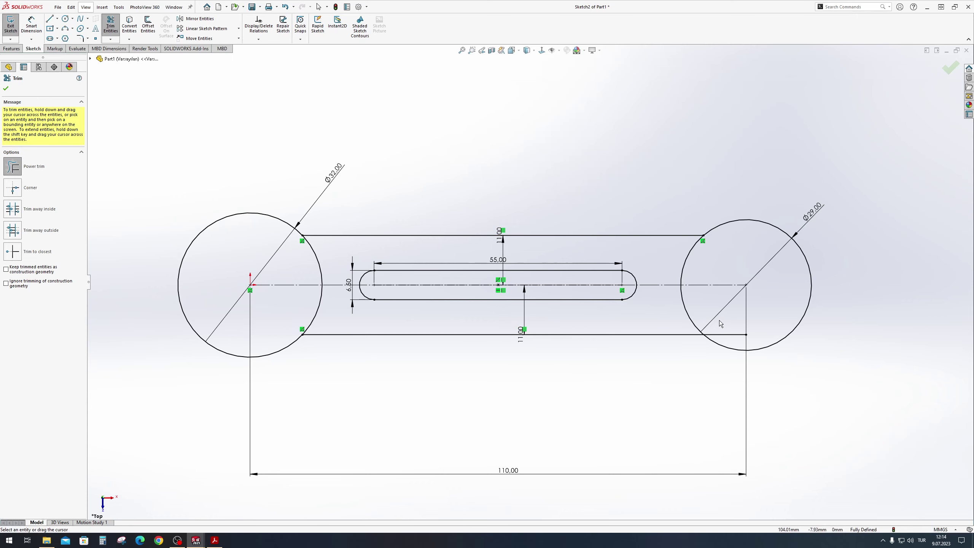
drag(728, 338, 707, 321)
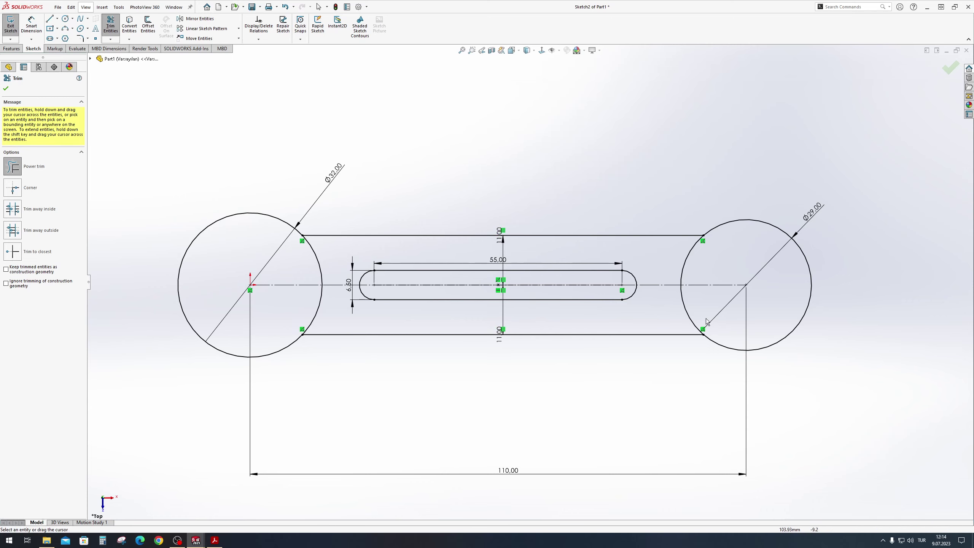
click(5, 89)
- Sketch a three-point arc with a chord of about 16 mm from the 32 mm circle to the upper offset line
click(65, 29)
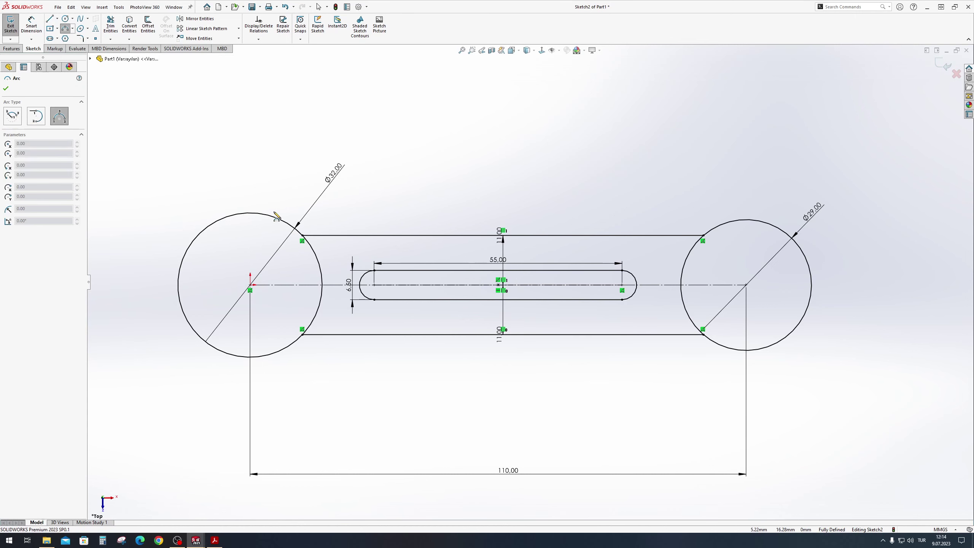
click(278, 218)
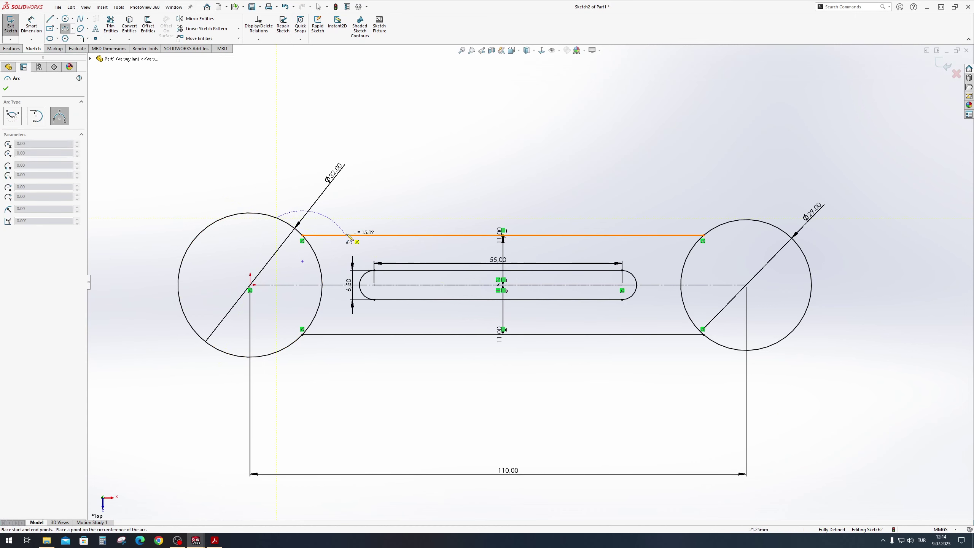
click(347, 235)
click(311, 228)
key(Escape)
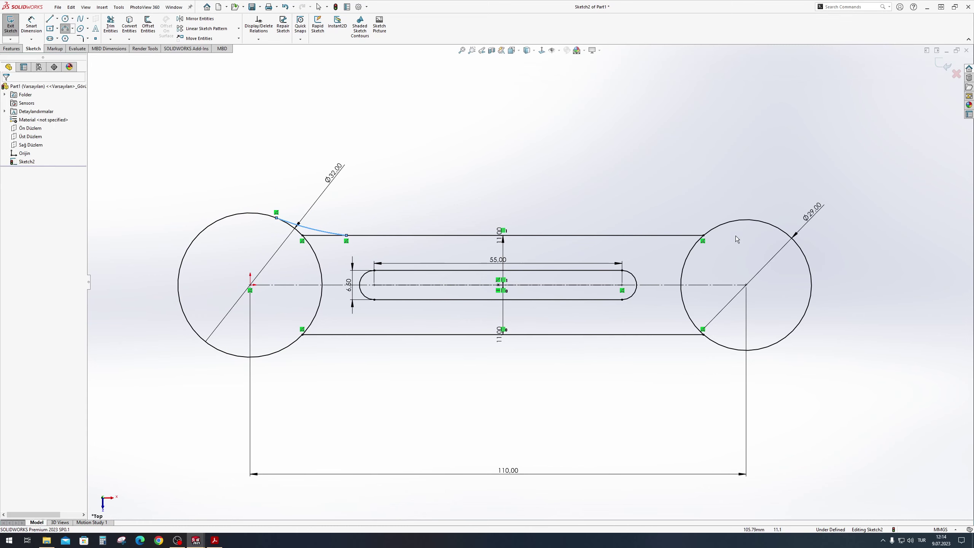
- Sketch a three-point arc from the top of the 29 mm circle to the upper offset line
click(65, 29)
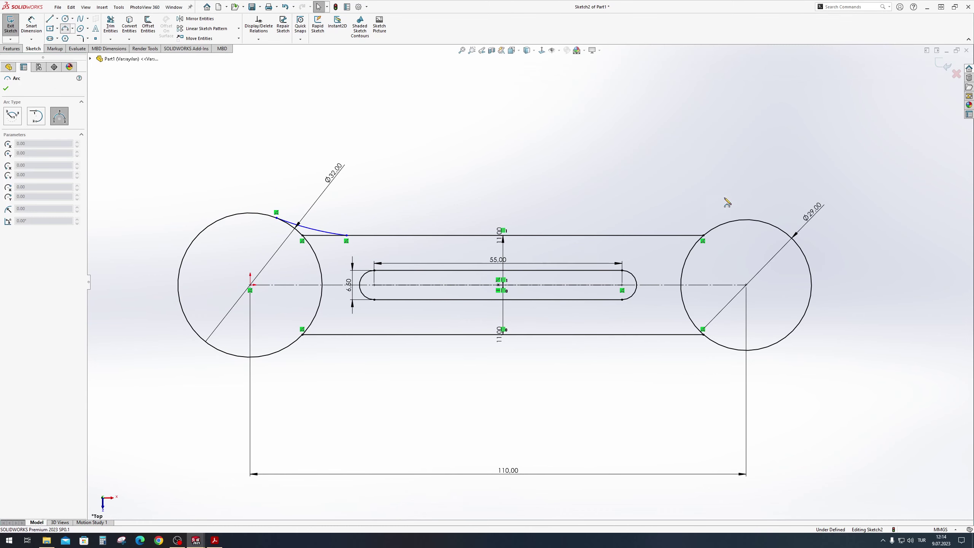
click(732, 221)
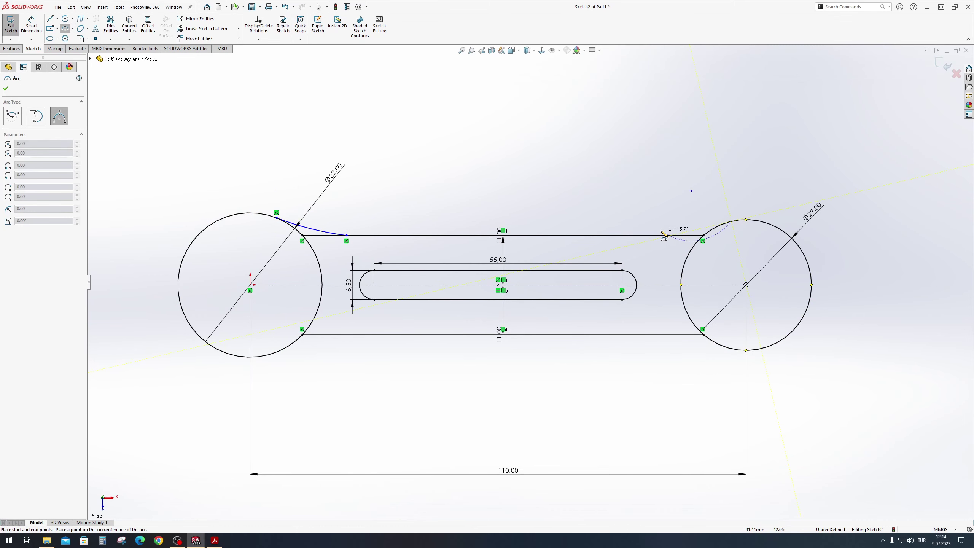
click(654, 235)
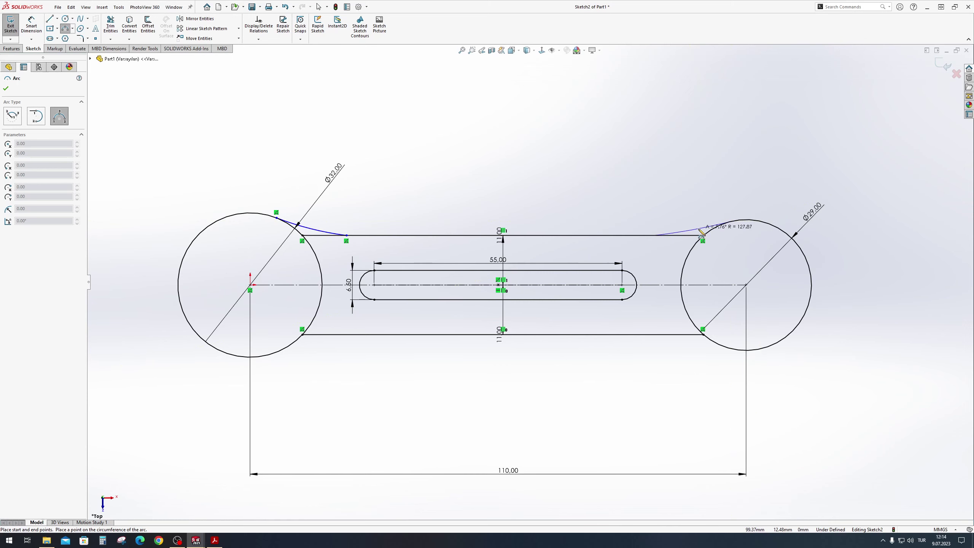
click(701, 232)
key(Escape)
- Make the arc beside the 29 mm circle tangent to both the upper offset line and that circle
scroll(717, 253, down, 5)
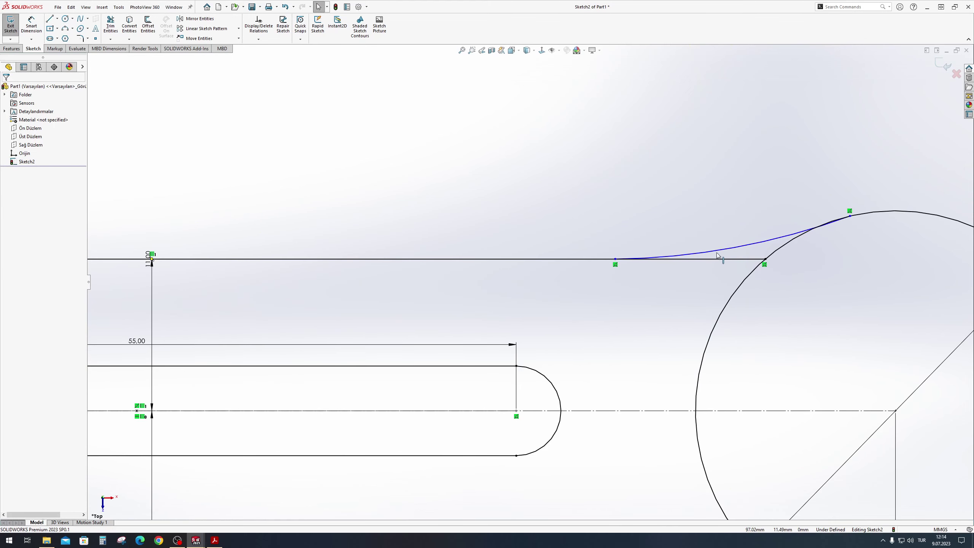
click(717, 253)
ctrl+click(578, 259)
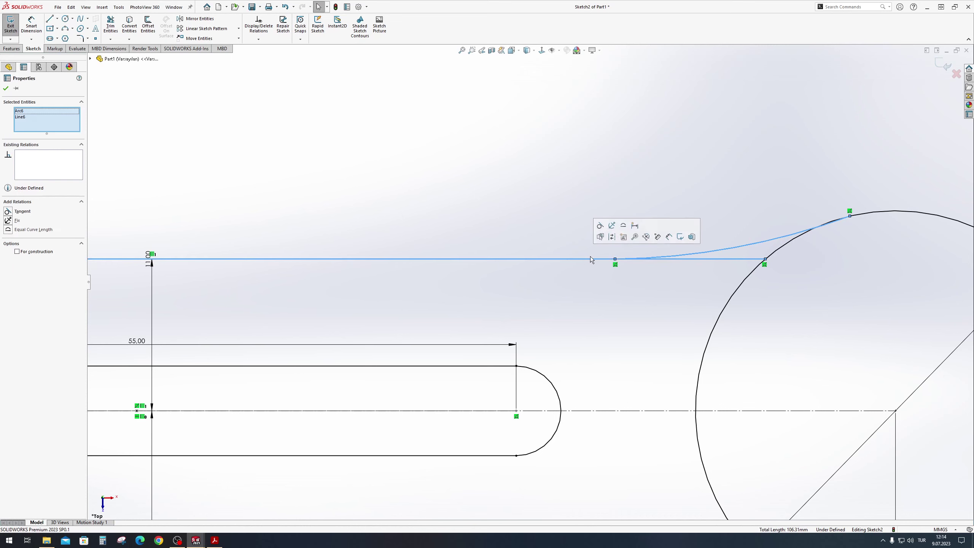
click(600, 227)
click(747, 194)
click(813, 229)
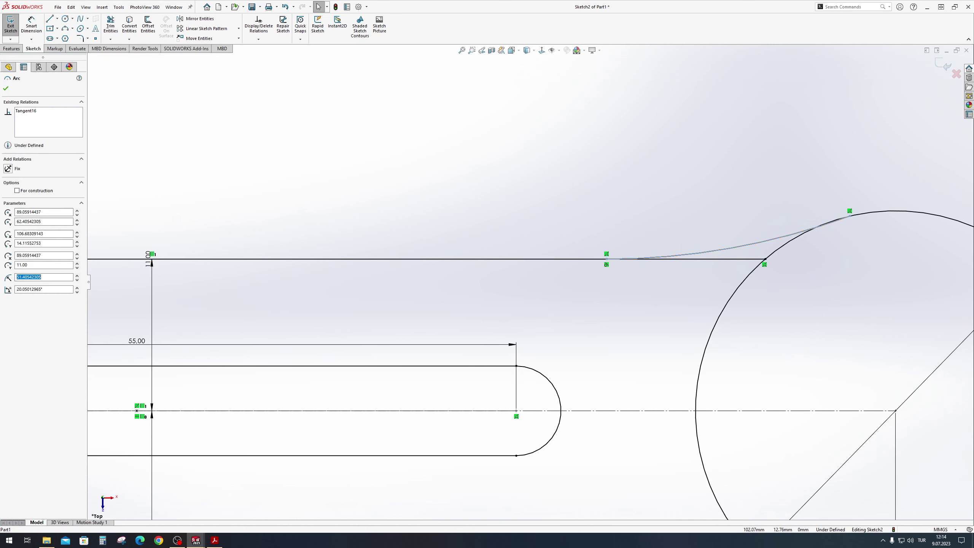
ctrl+click(899, 213)
click(880, 179)
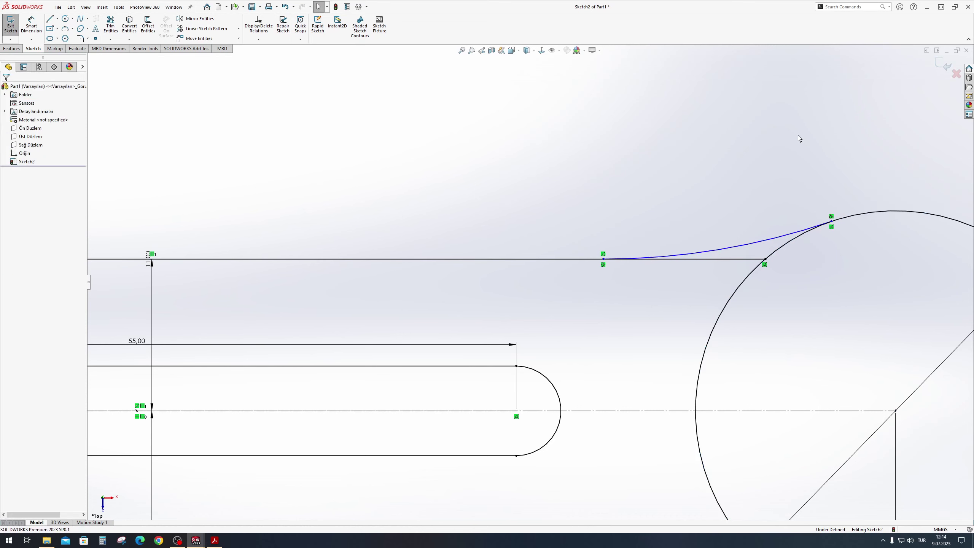
- Make the arc beside the 32 mm circle tangent to both the upper offset line and that circle
scroll(498, 250, up, 3)
scroll(227, 272, down, 5)
click(231, 276)
ctrl+click(328, 293)
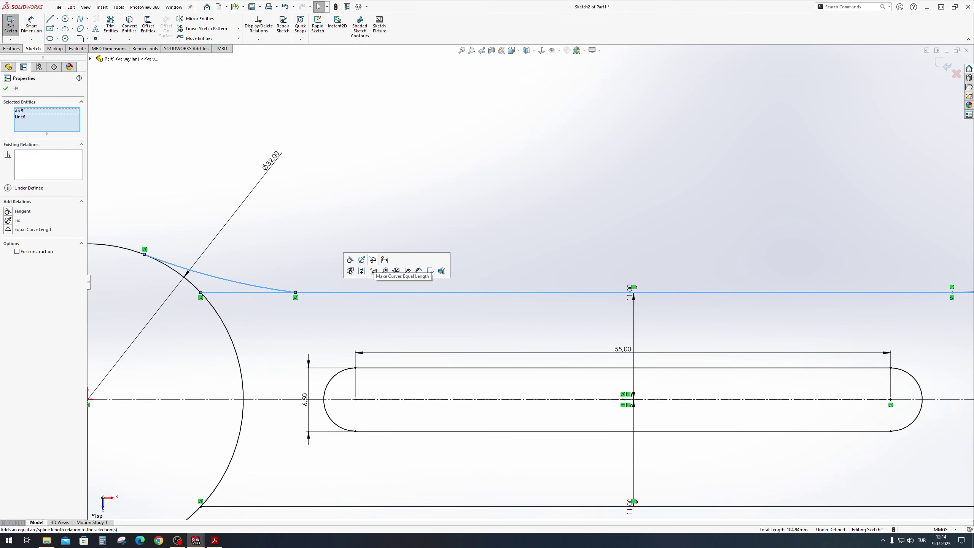
click(349, 260)
click(154, 261)
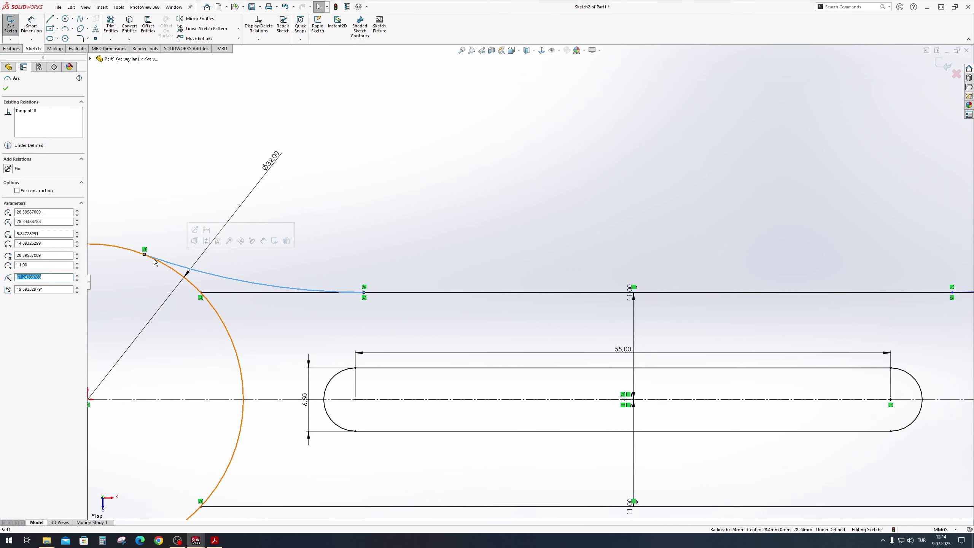
ctrl+click(123, 249)
click(144, 216)
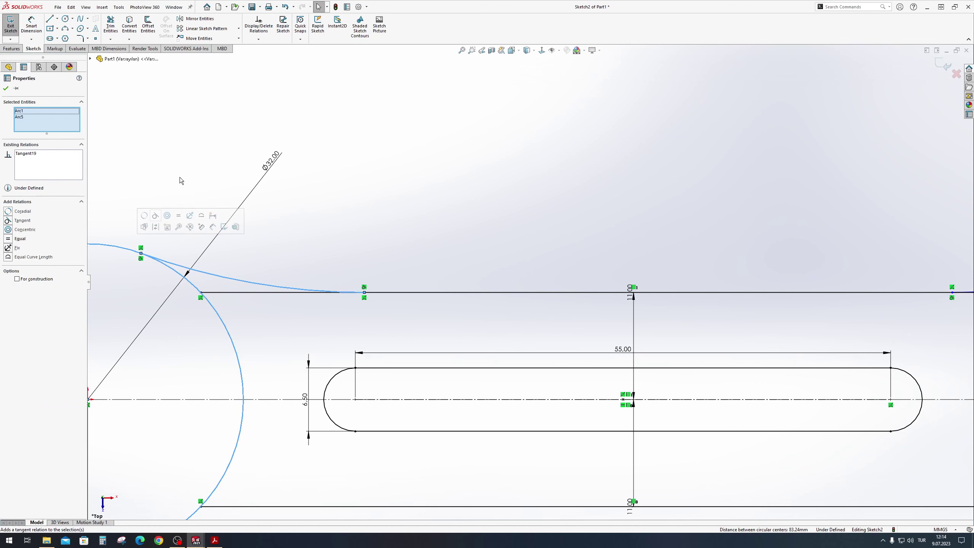
- Dimension the radius of the arc beside the 32 mm circle as 47 mm
click(29, 36)
click(308, 277)
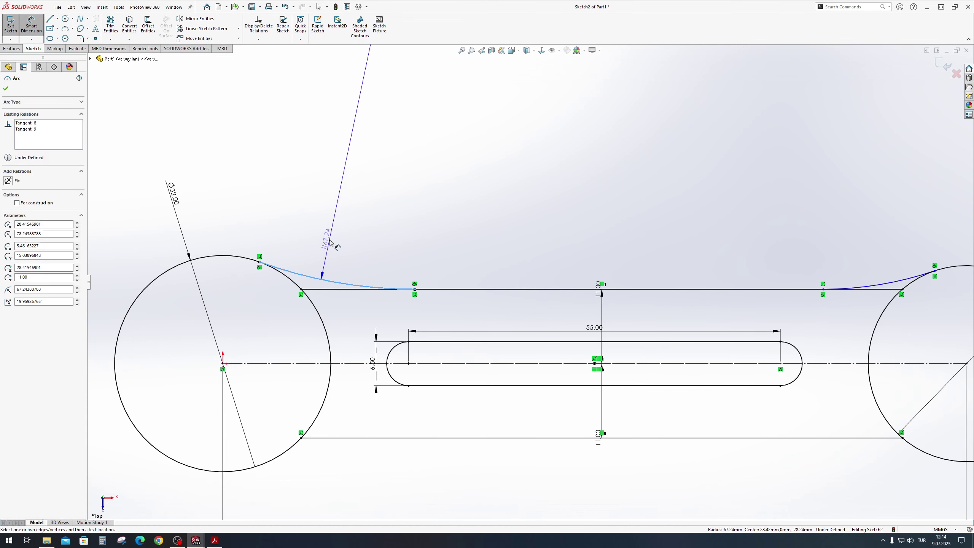
click(331, 243)
text(47)
key(Return)
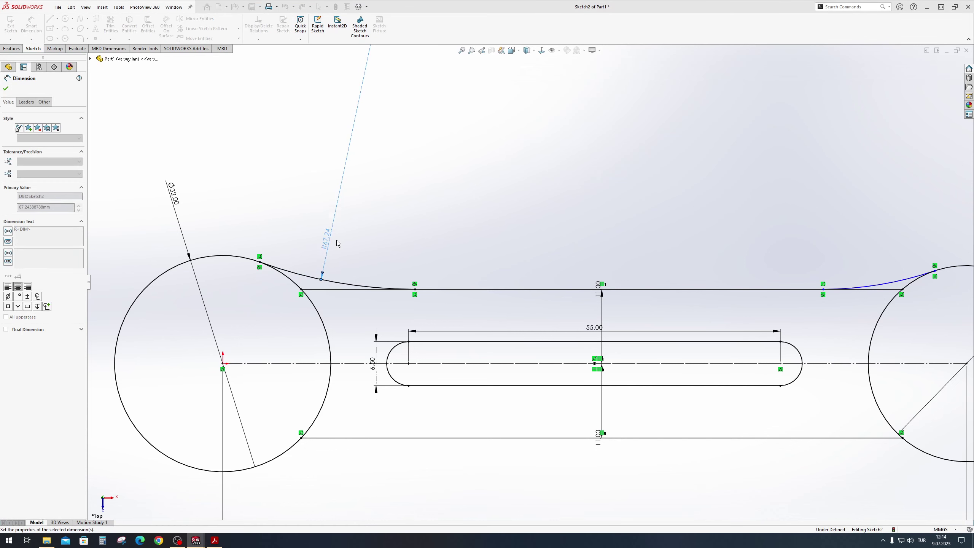
key(Escape)
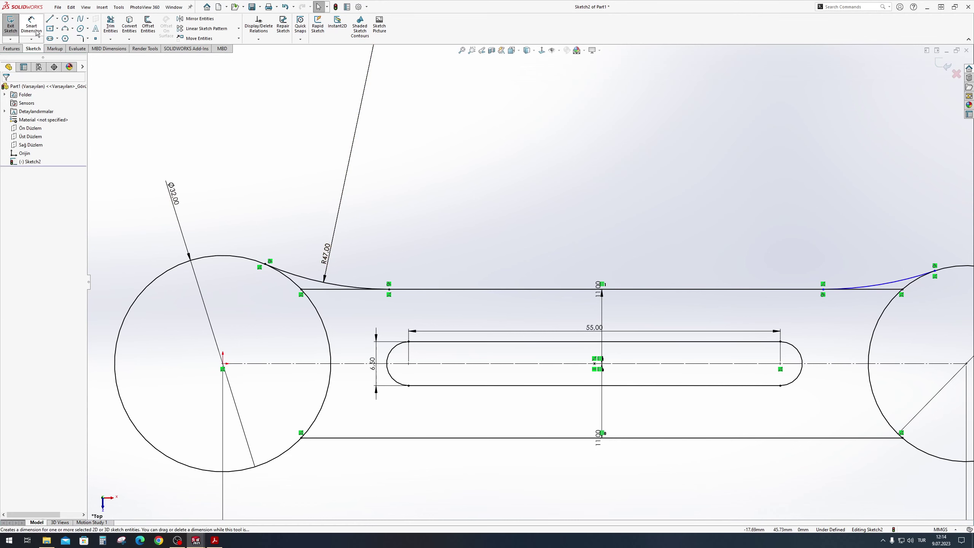
- Dimension the radius of the arc beside the 29 mm circle as 23 mm
click(38, 34)
click(874, 284)
click(893, 280)
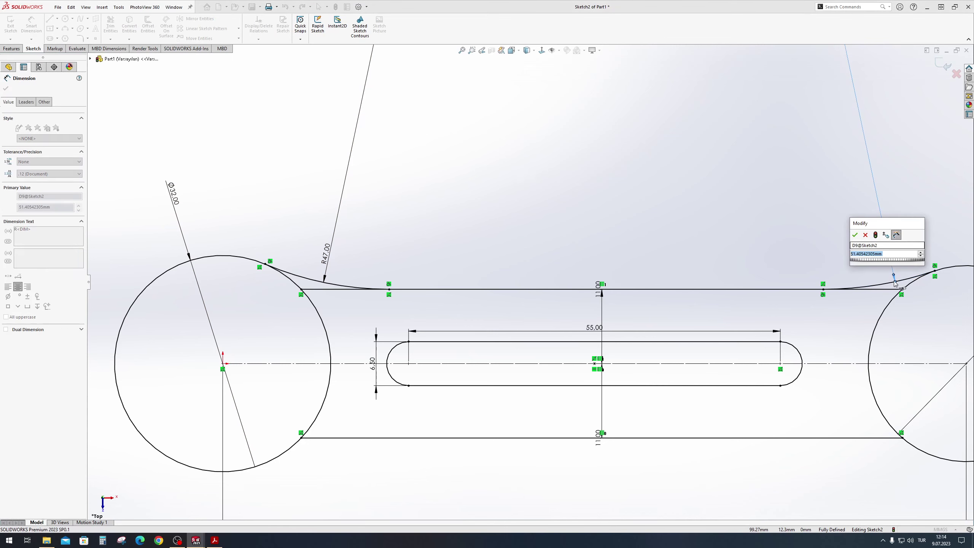
text(23)
key(Return)
key(Escape)
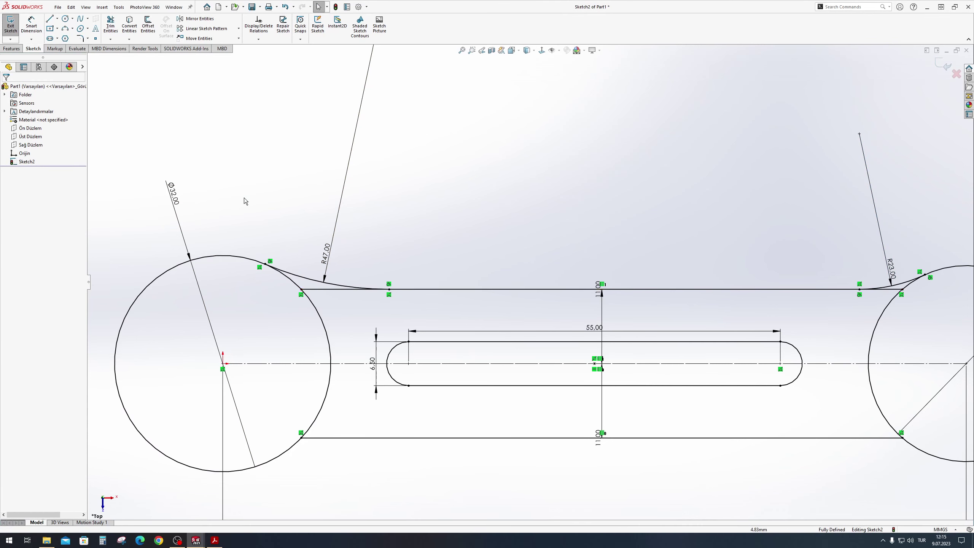
- Trim the upper offset line's ends between the blend arcs and the circles, keeping the trimmed pieces as construction geometry
click(111, 26)
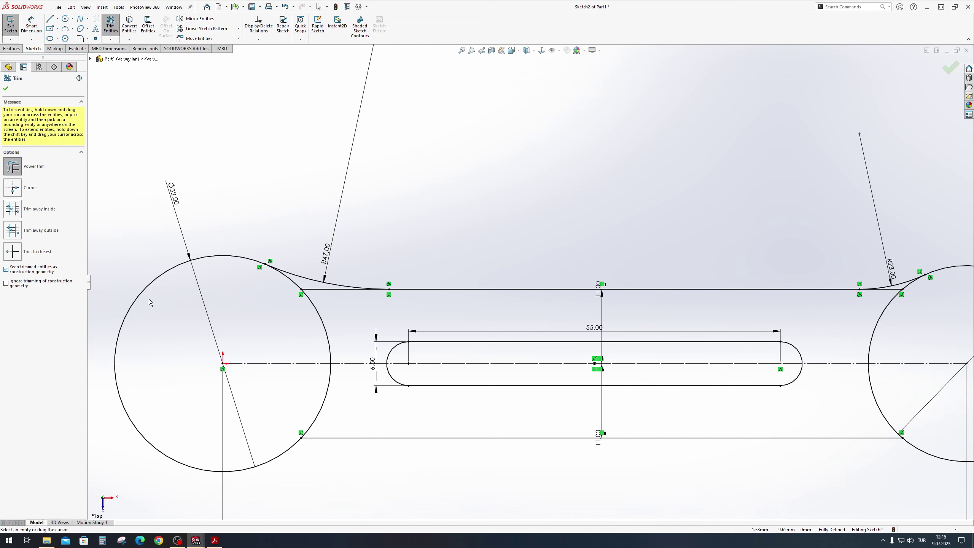
drag(316, 288, 338, 305)
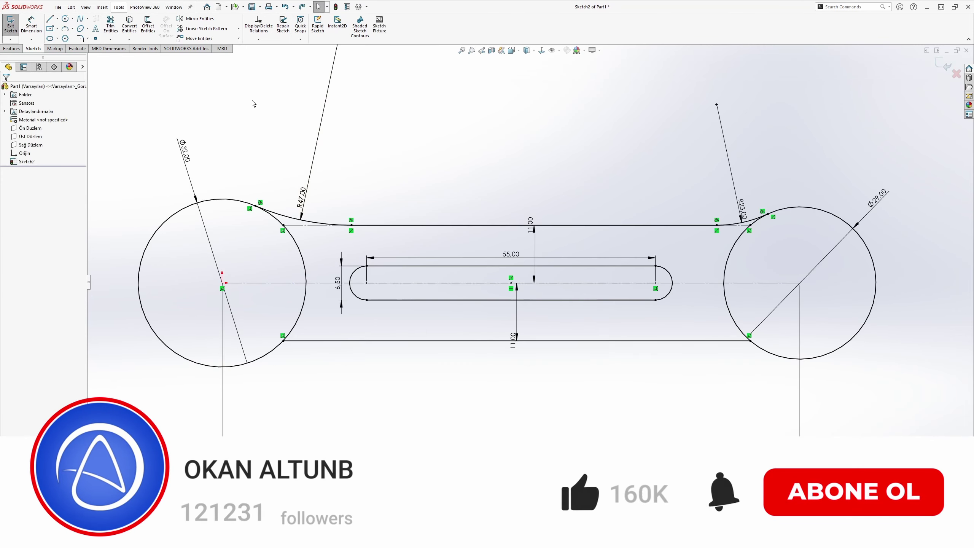
- Sketch a three-point arc of about 49 mm radius from the lower part of the 32 mm circle to the lower offset line
click(72, 29)
click(88, 53)
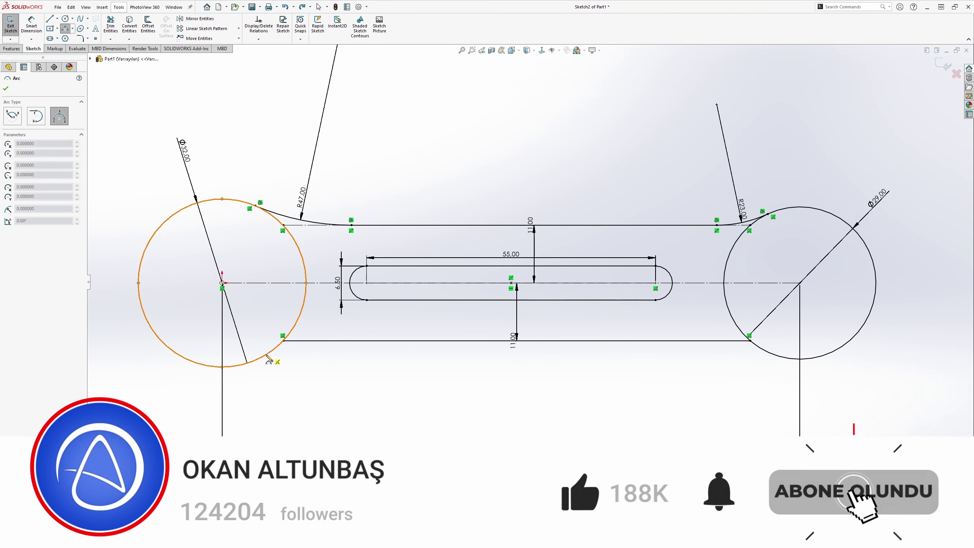
click(256, 360)
click(343, 341)
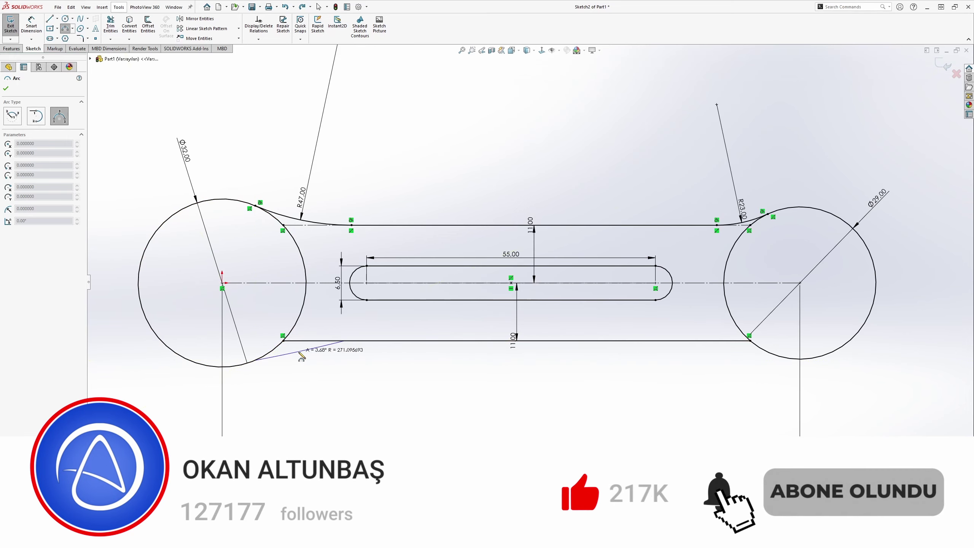
click(301, 354)
- Sketch a three-point arc of about 95 mm radius from the lower offset line to the lower part of the 29 mm circle
click(713, 340)
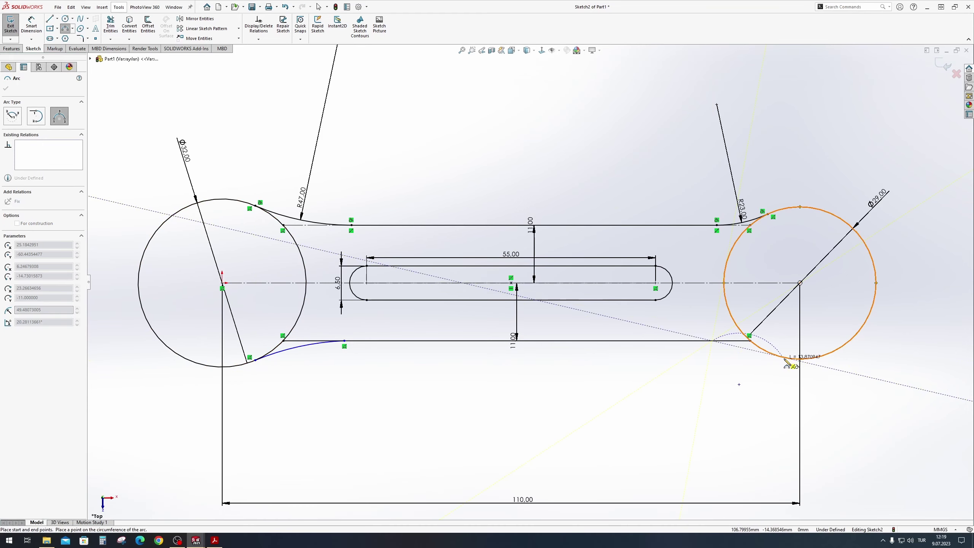
click(789, 358)
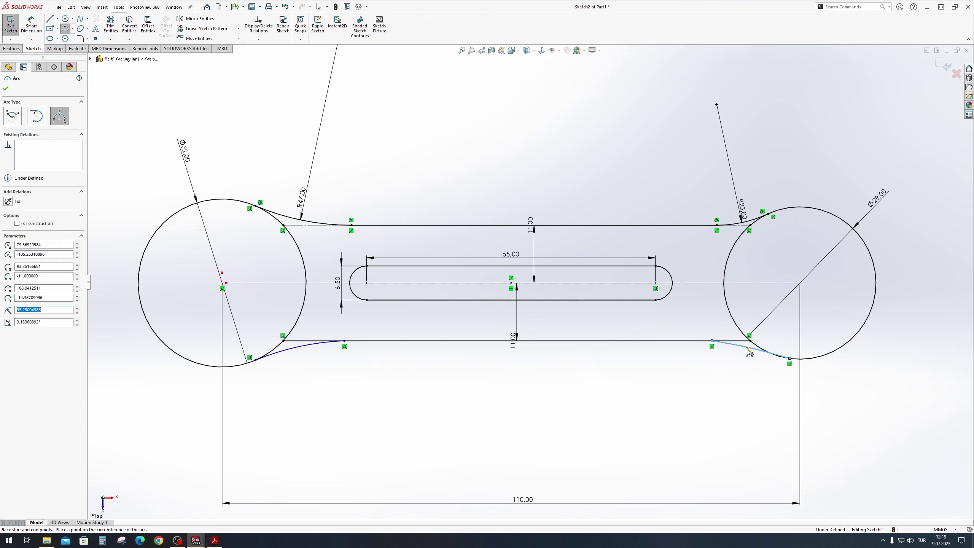
click(749, 352)
key(Escape)
- Make the lower arc beside the 29 mm circle tangent to both the lower offset line and that circle
ctrl+click(697, 341)
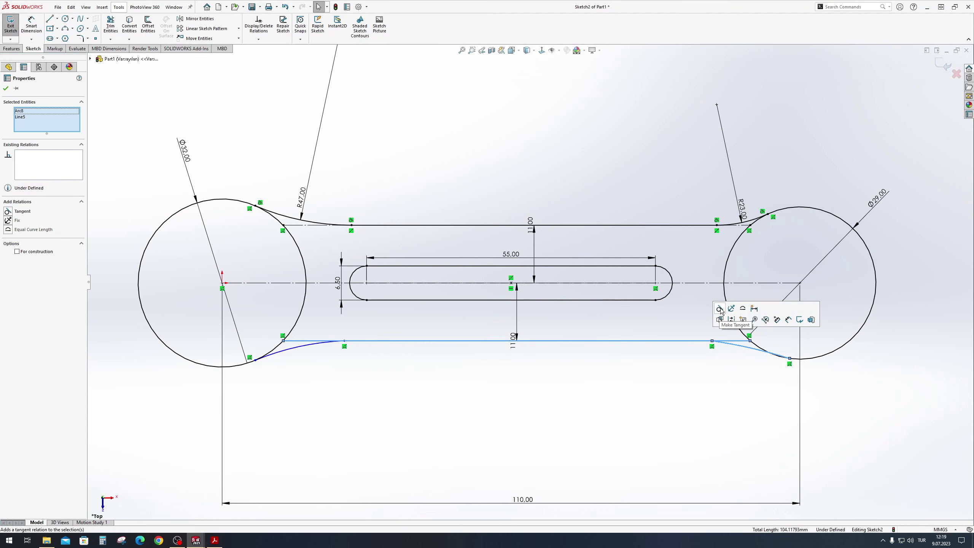
click(719, 309)
click(758, 352)
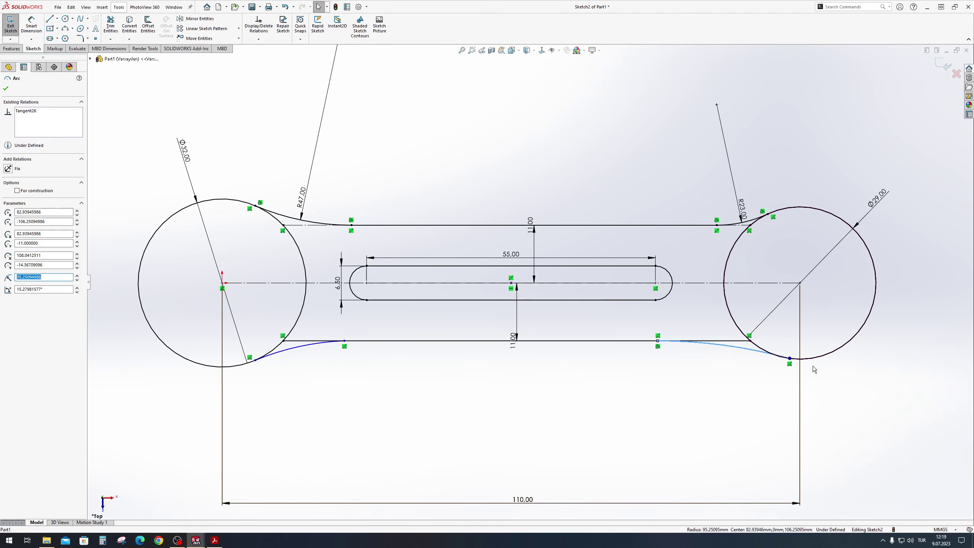
ctrl+click(810, 359)
click(851, 324)
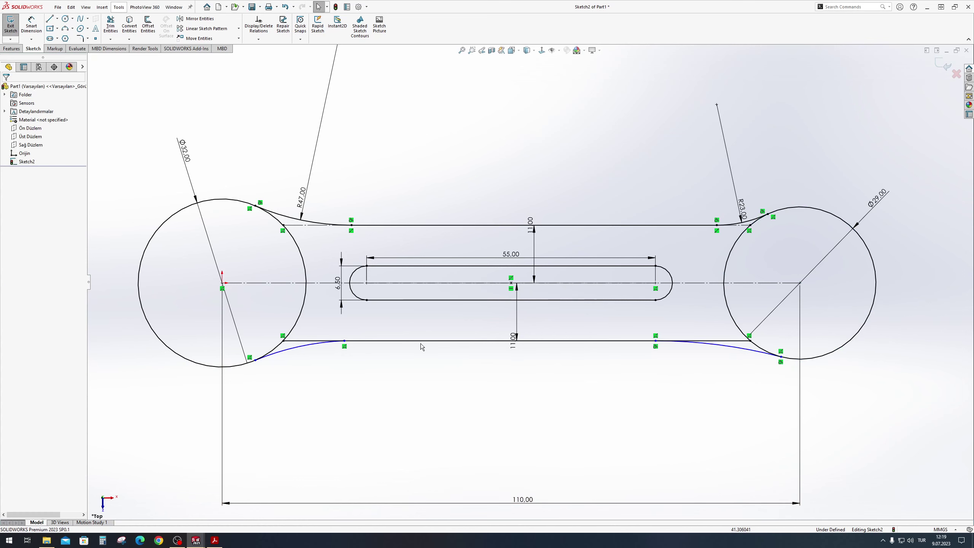
- Make the lower arc beside the 29 mm circle equal in radius to the 23 mm arc above it
click(717, 346)
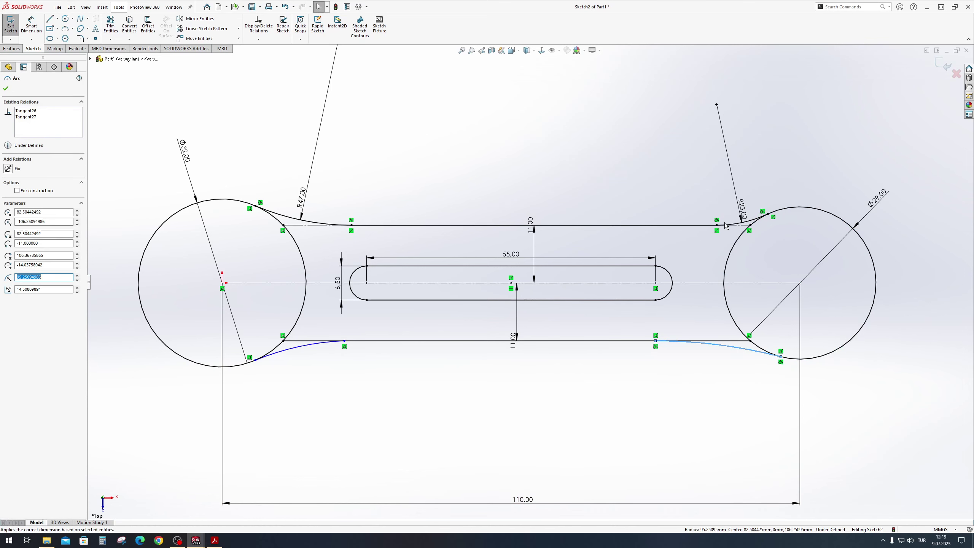
ctrl+click(750, 221)
click(809, 188)
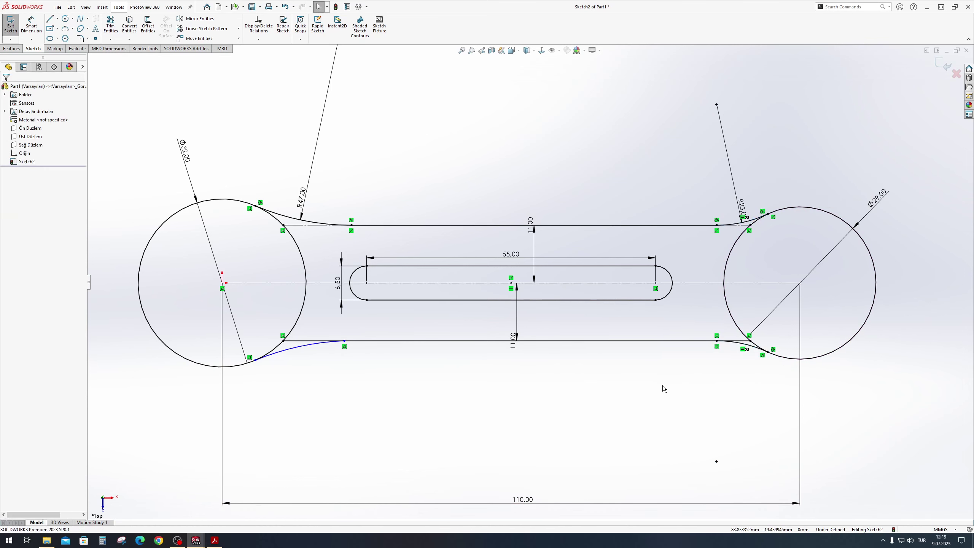
- Make the lower arc beside the 32 mm circle equal in radius to the 47 mm arc above it
click(303, 348)
click(301, 348)
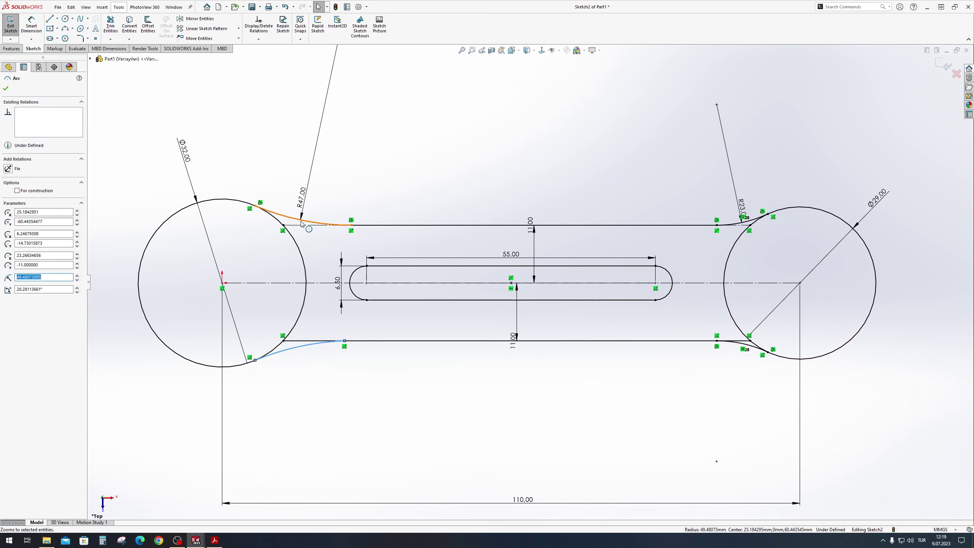
ctrl+click(302, 219)
click(345, 182)
- Make the lower arc beside the 32 mm circle tangent to both the lower offset line and that circle
click(326, 341)
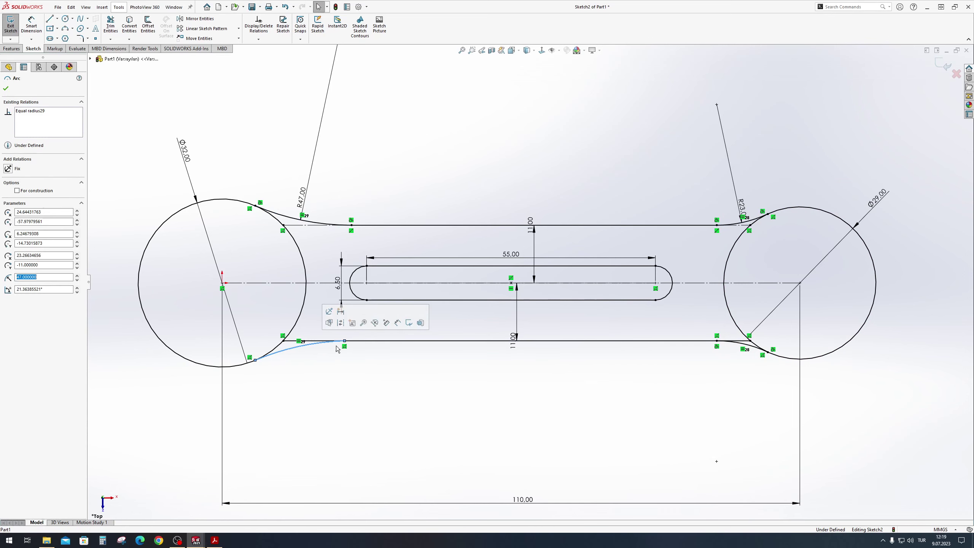
ctrl+click(396, 340)
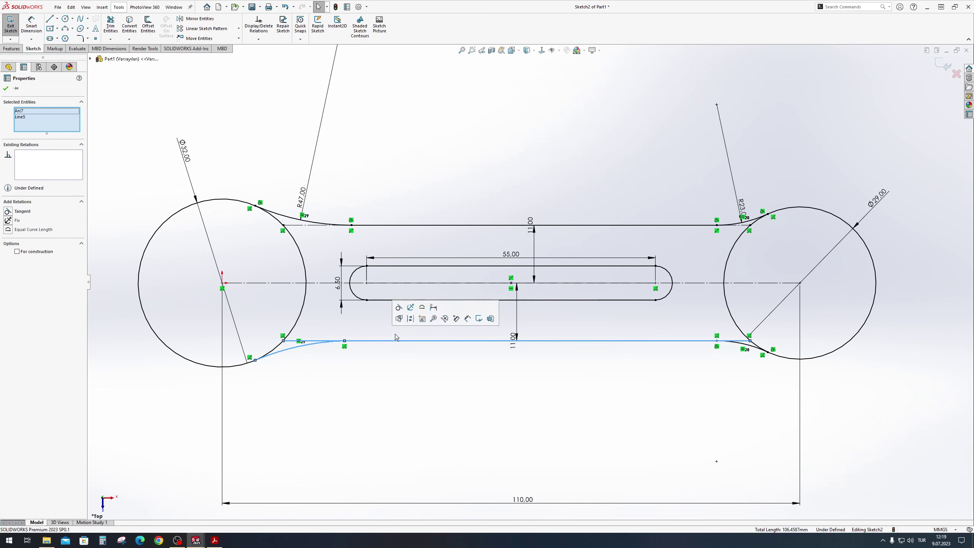
click(398, 307)
click(281, 353)
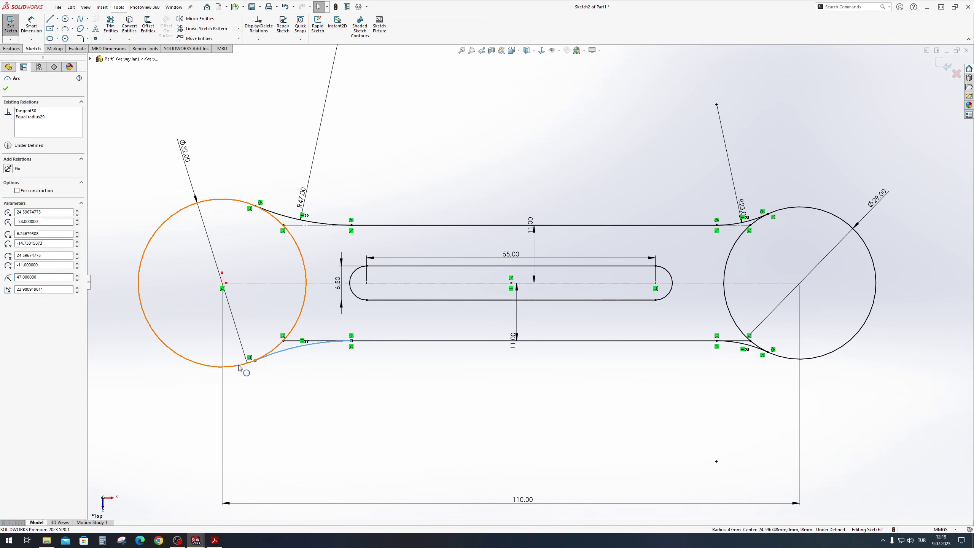
ctrl+click(238, 368)
click(275, 336)
click(360, 354)
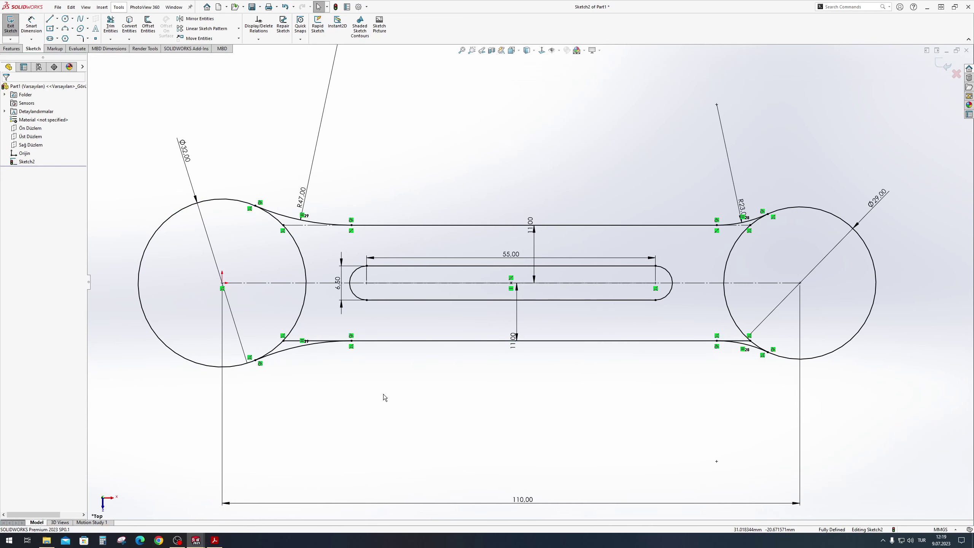
- Trim the lower offset line's ends between the blend arcs and both circles, keeping the trimmed pieces as construction geometry
scroll(320, 358, down, 4)
click(110, 25)
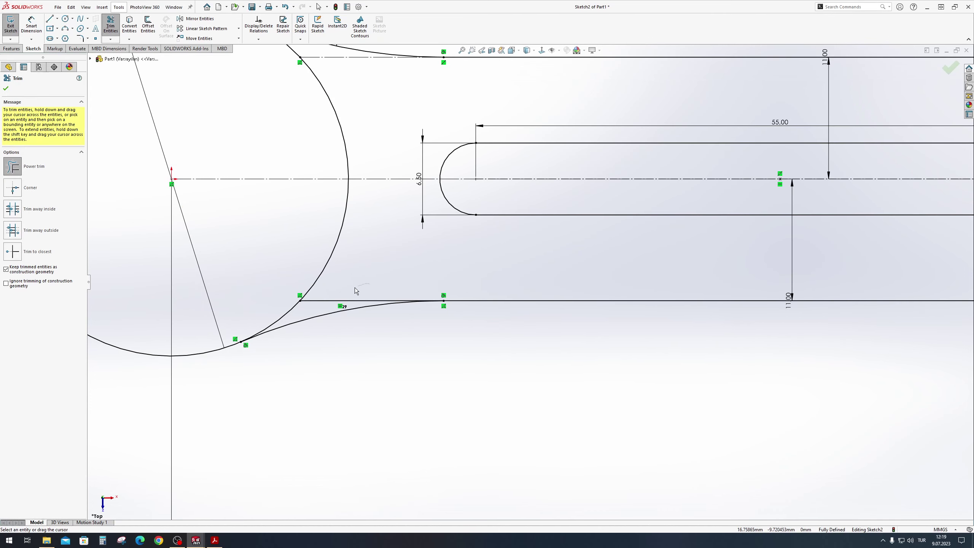
scroll(821, 307, up, 2)
scroll(735, 285, down, 5)
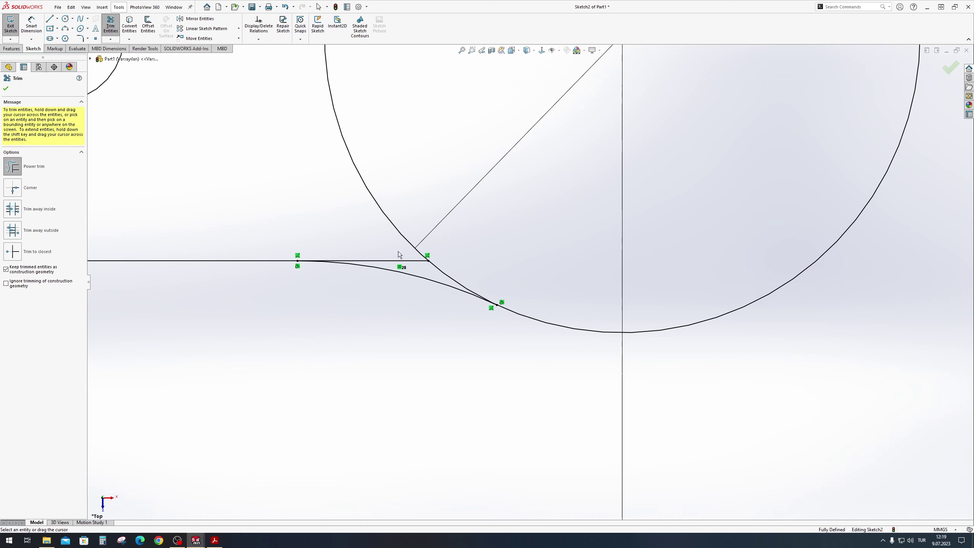
scroll(401, 304, up, 10)
scroll(357, 201, down, 2)
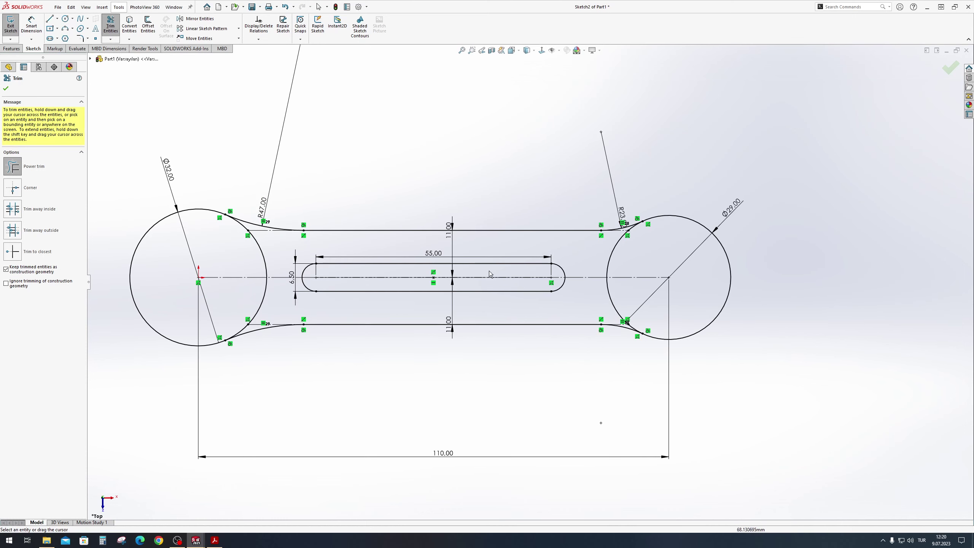
click(5, 89)
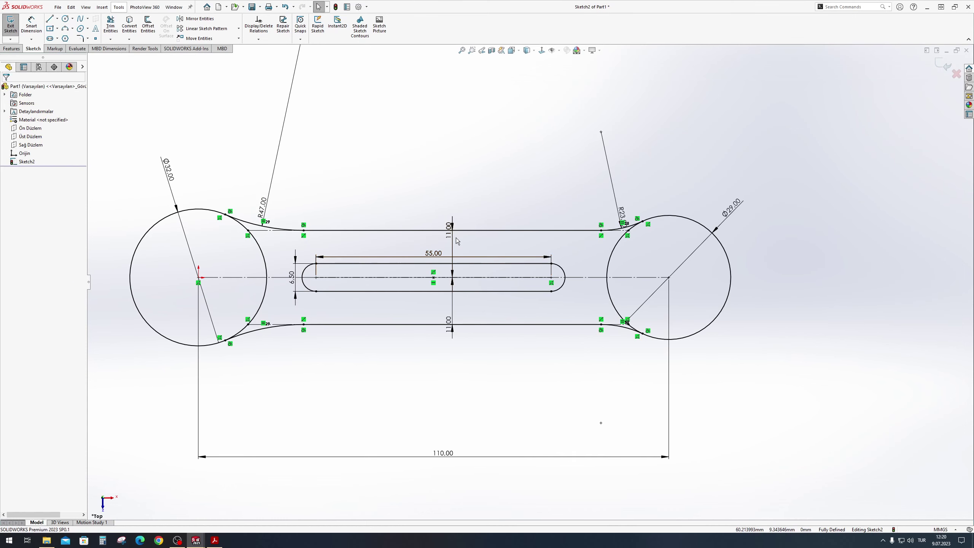
- Set the distances of the upper and lower offset lines from the centerline to 5.5 mm each
double_click(449, 230)
text(5.5)
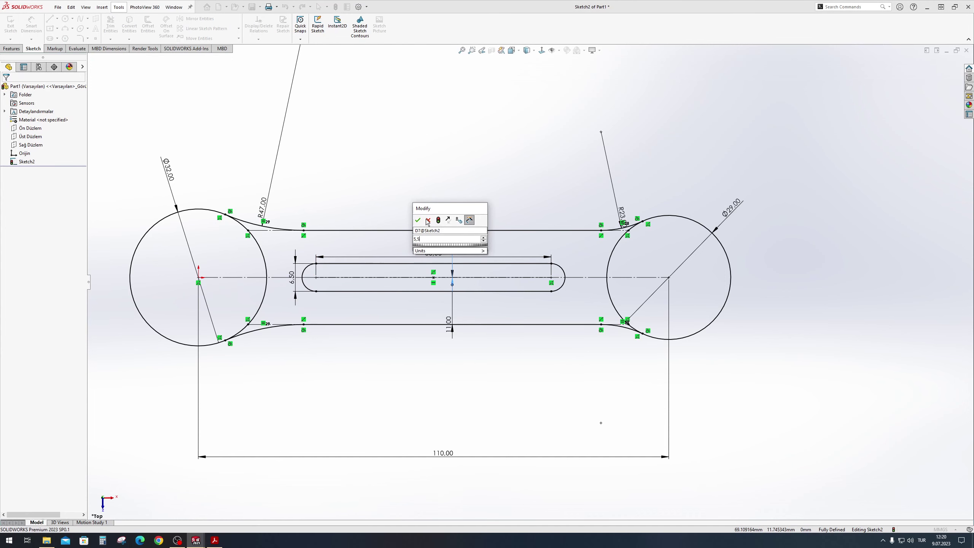
key(Return)
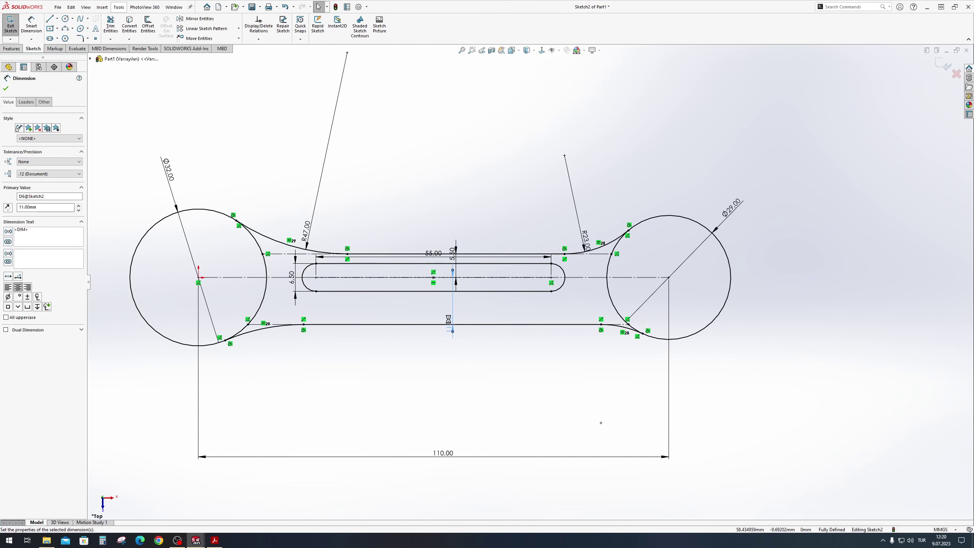
text(5.5)
key(Return)
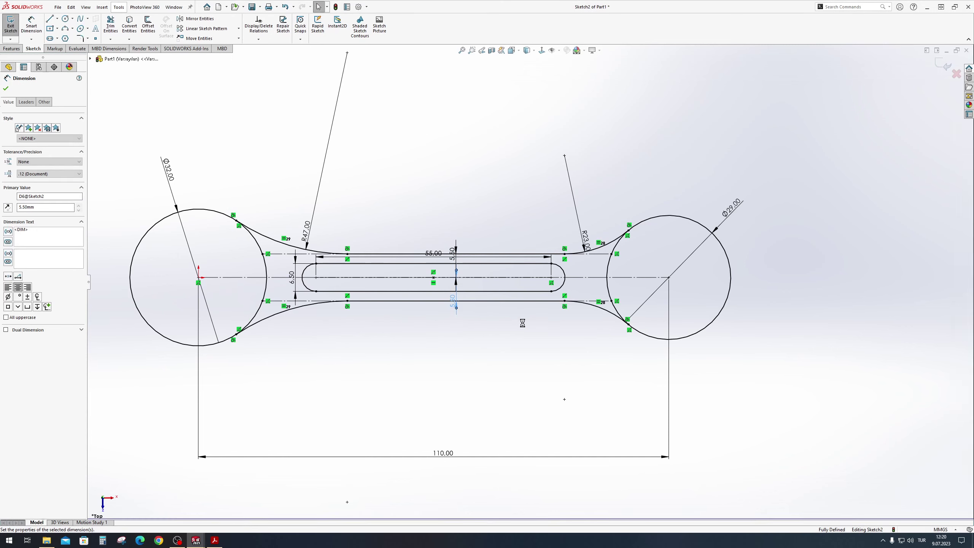
click(502, 371)
- Sketch two inclined lines inside the 32 mm circle starting on its circumference, the upper one about 20 mm long at about 23°
scroll(754, 317, up, 4)
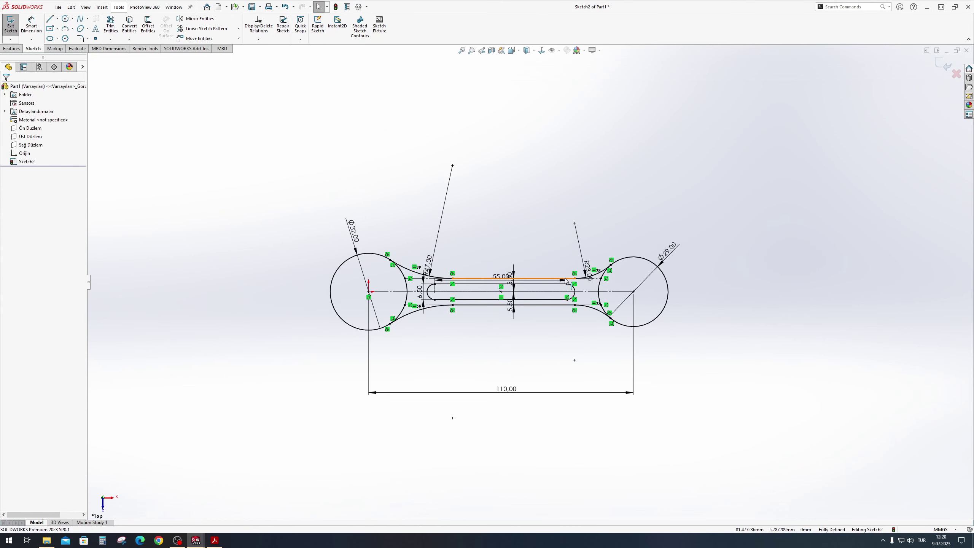
scroll(575, 282, down, 3)
key(f)
key(l)
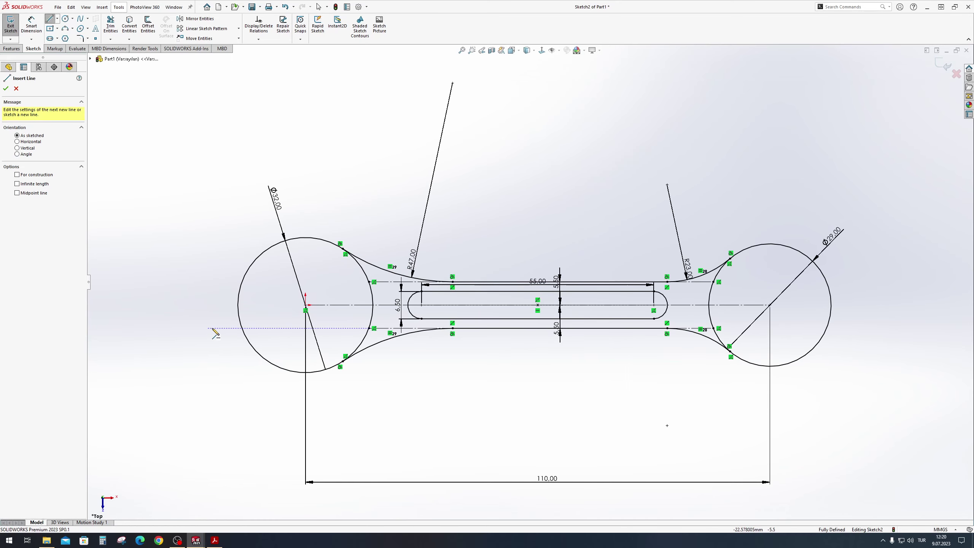
drag(238, 319, 318, 282)
drag(265, 360, 338, 328)
- Join the inner ends of the two inclined lines with a three-point arc of about 6.4 mm radius
click(65, 28)
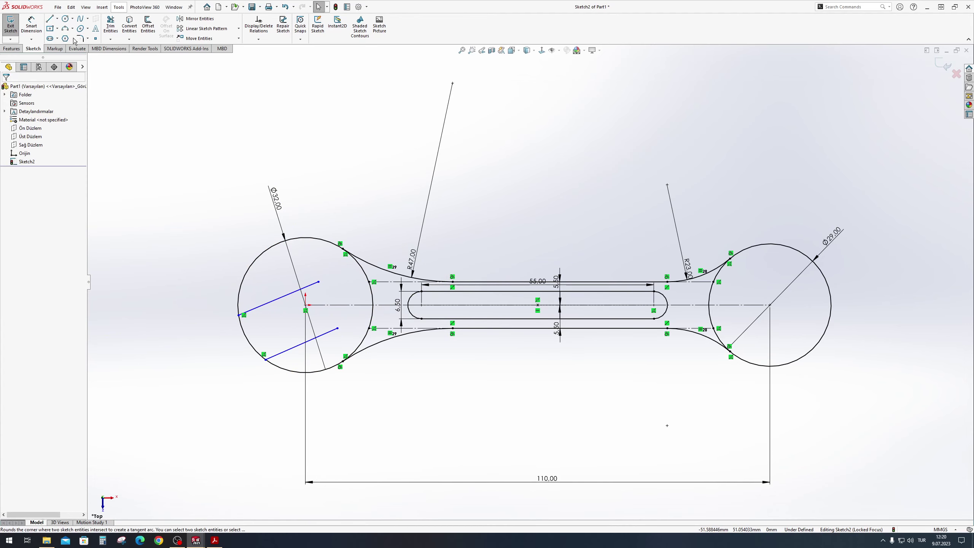
click(318, 282)
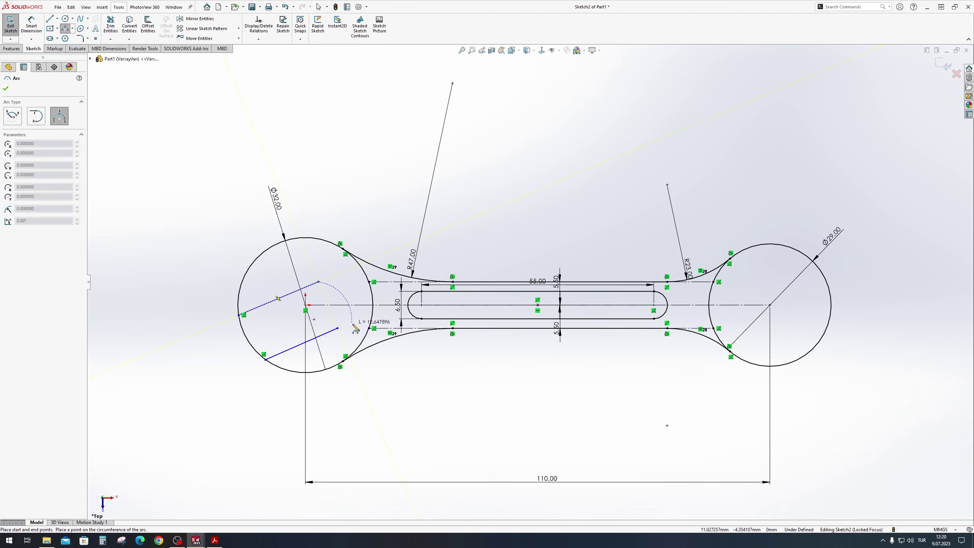
click(338, 328)
click(340, 292)
key(Escape)
- Dimension the radius of the arc joining the two inclined lines as 13 mm
key(d)
click(334, 284)
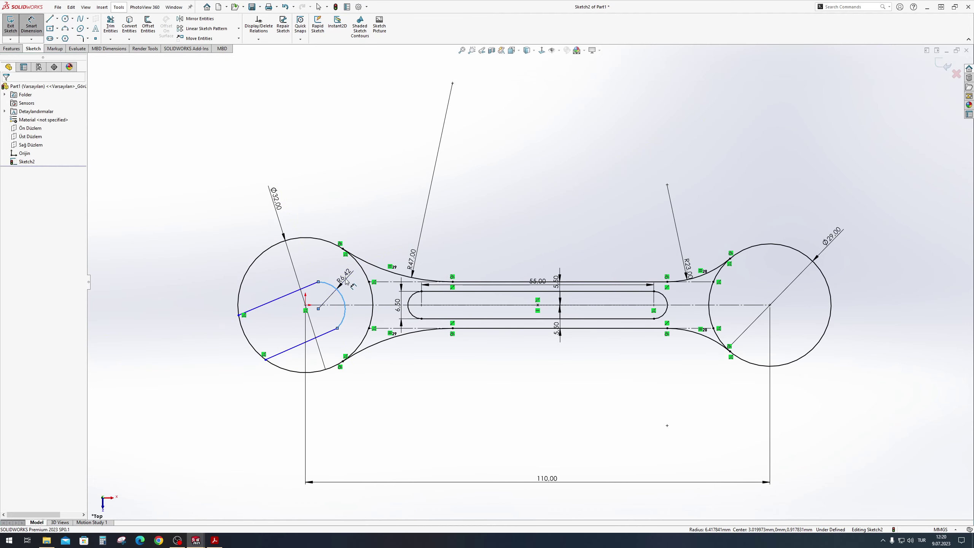
click(358, 286)
text(13)
key(Return)
key(Escape)
- Make the two inclined lines inside the 32 mm circle parallel to each other
click(296, 291)
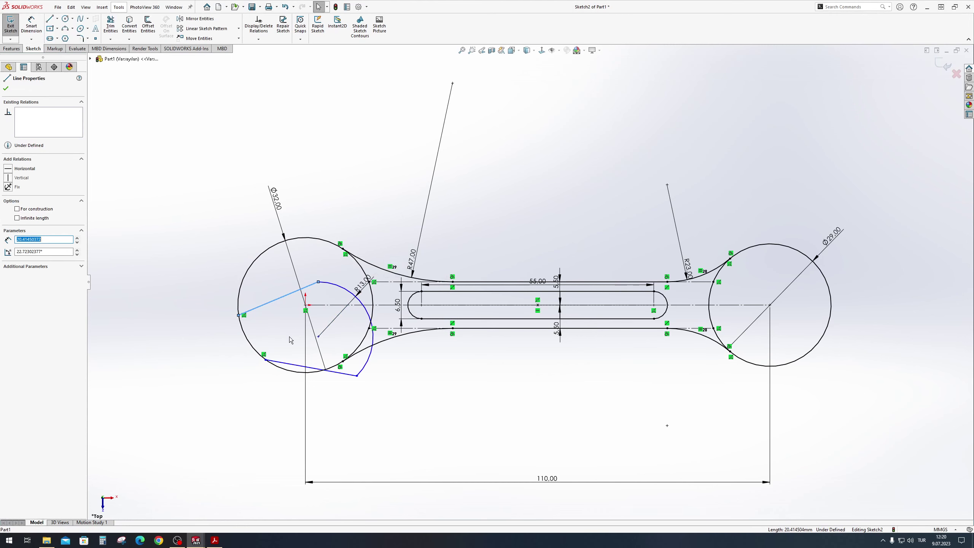
ctrl+click(316, 369)
click(384, 336)
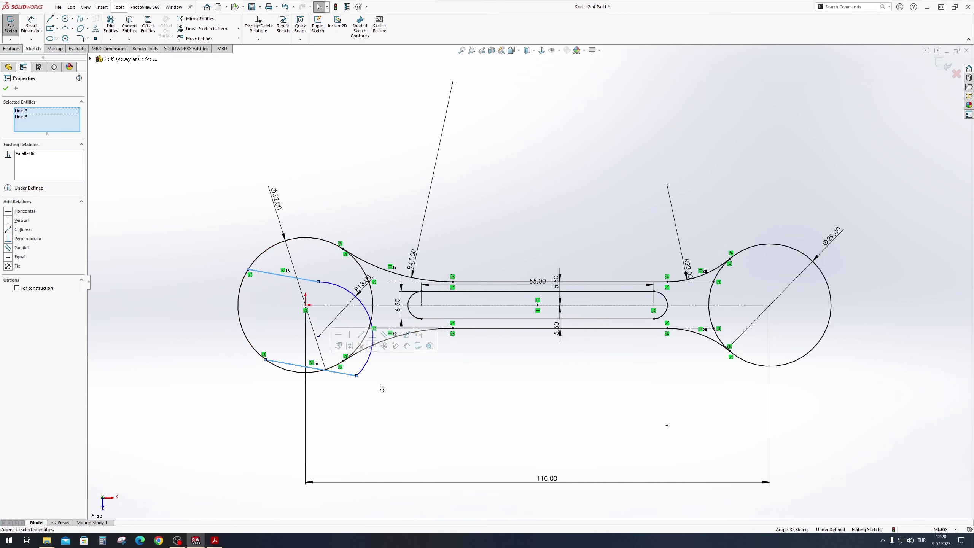
click(380, 379)
- Dimension the distance between the two parallel inclined lines as 17 mm
key(d)
click(286, 279)
click(289, 364)
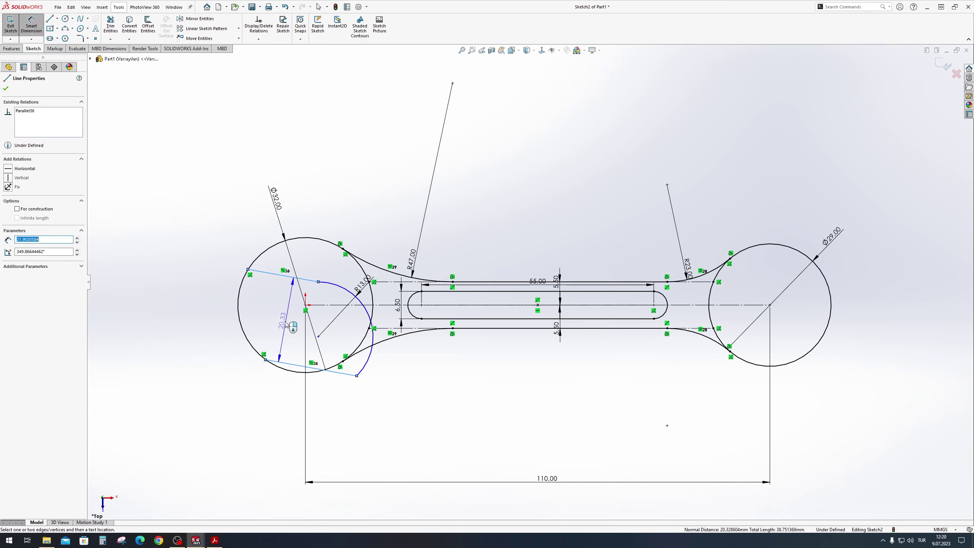
click(301, 338)
text(17)
key(Return)
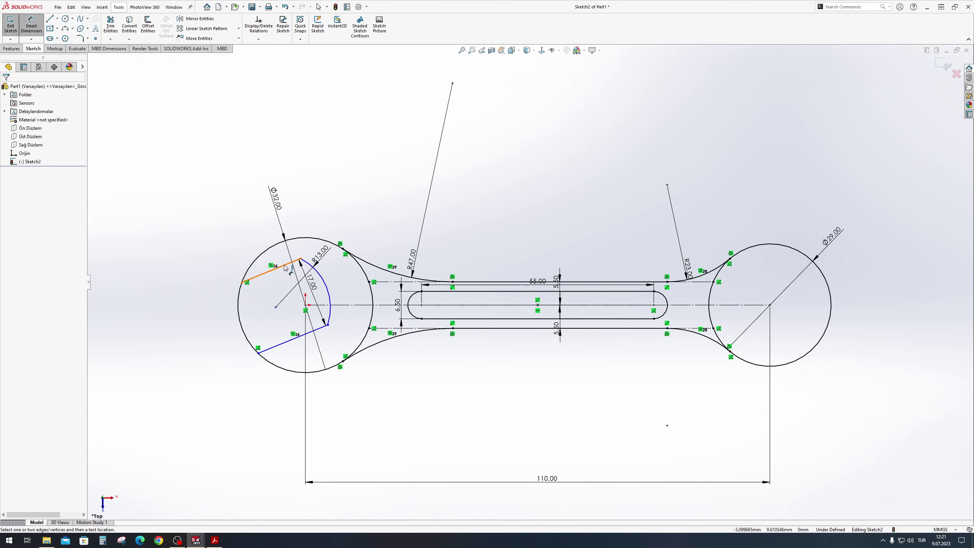
- Dimension the aligned length of the upper inclined line as 16.98 mm
click(285, 267)
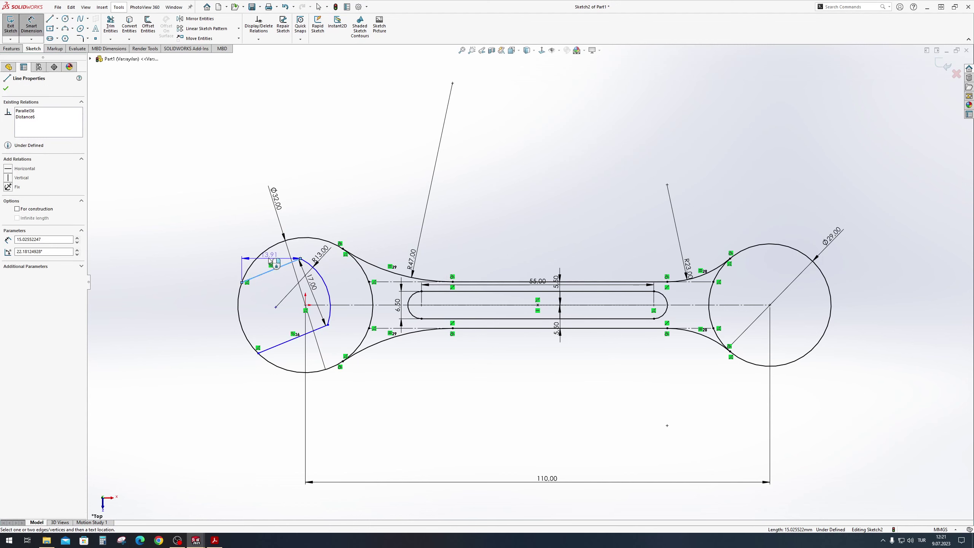
click(265, 250)
text(16.98)
key(Return)
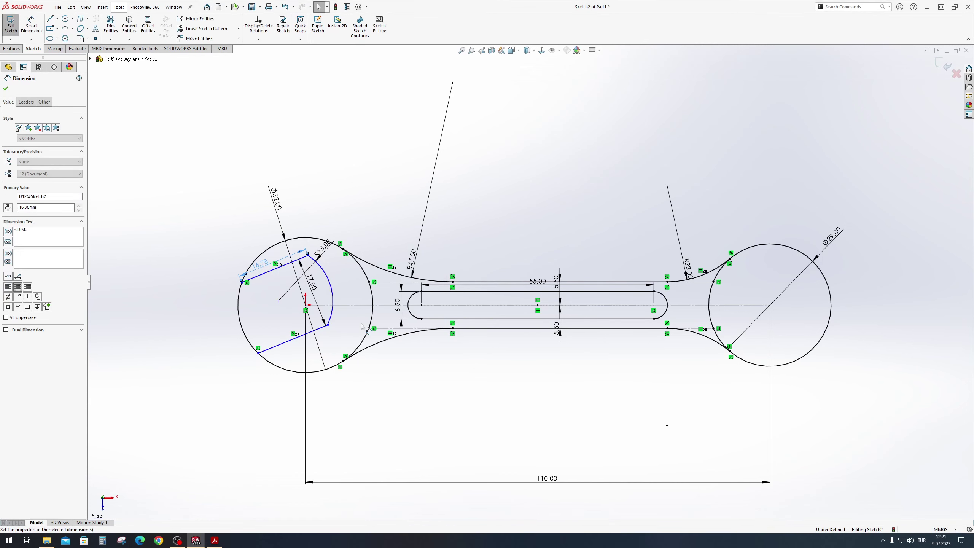
- Make the two inclined lines inside the 32 mm circle equal in length
click(299, 335)
ctrl+click(276, 269)
click(365, 308)
- Dimension the horizontal distance from the lower inclined line's outer endpoint to the 32 mm circle's centre as 11.20 mm
key(d)
click(258, 353)
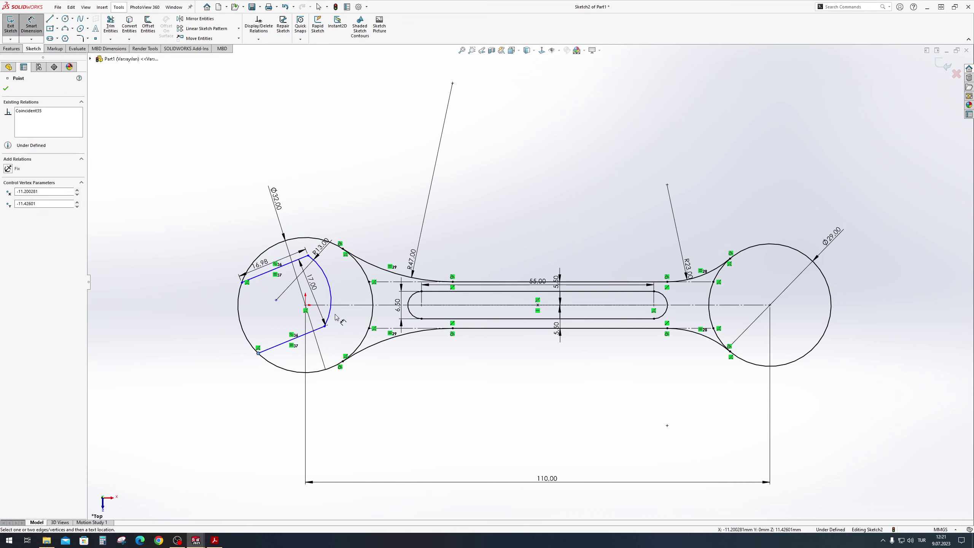
click(305, 306)
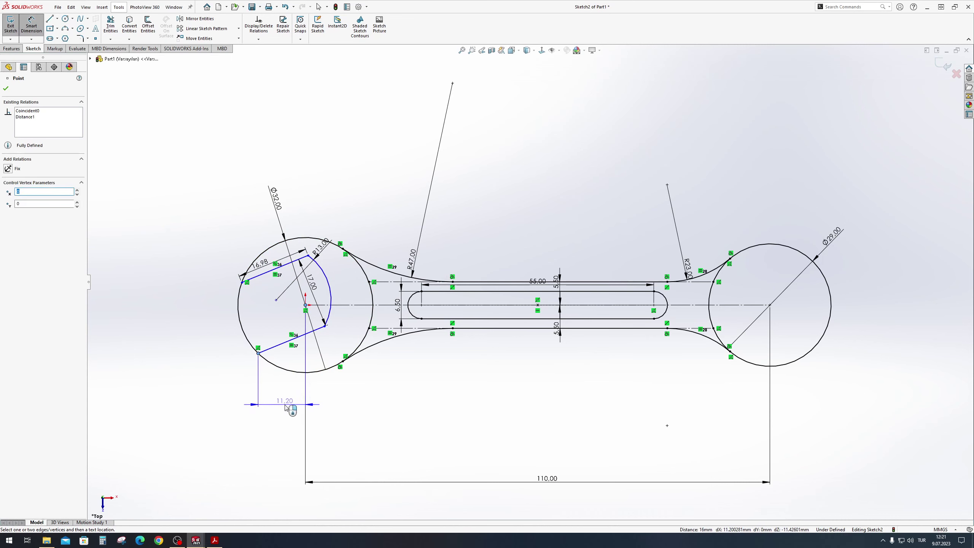
click(285, 407)
text(1)
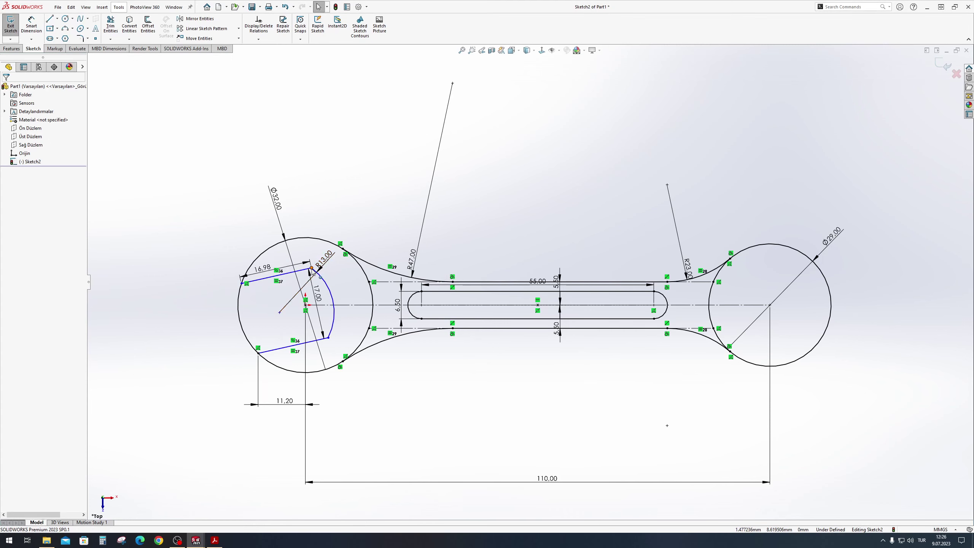
- Add a construction line centred on the 32 mm circle's centre and ending on that circle, and make it parallel to the upper inclined line
mouse_move(311, 268)
mouse_down()
mouse_move(307, 253)
mouse_move(319, 293)
mouse_move(310, 255)
mouse_move(310, 263)
mouse_up()
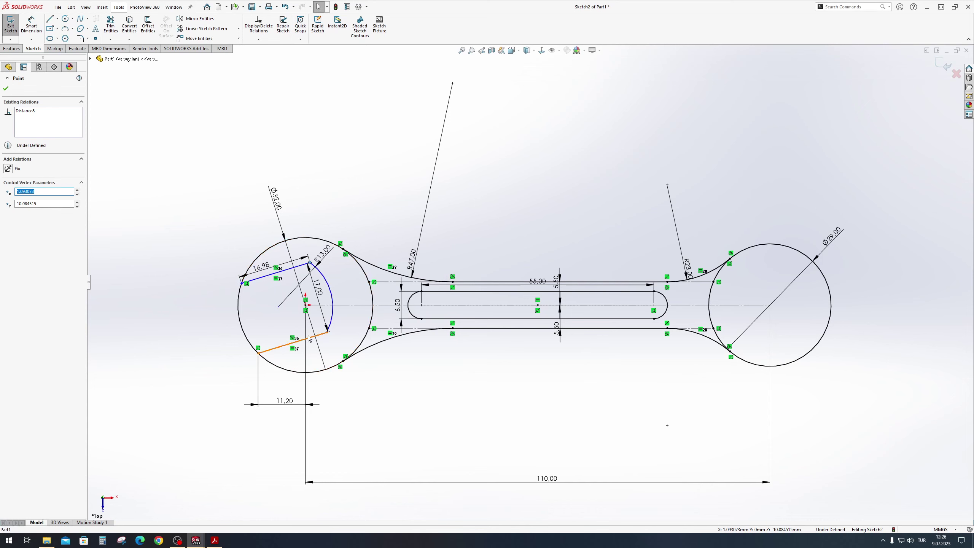
click(50, 19)
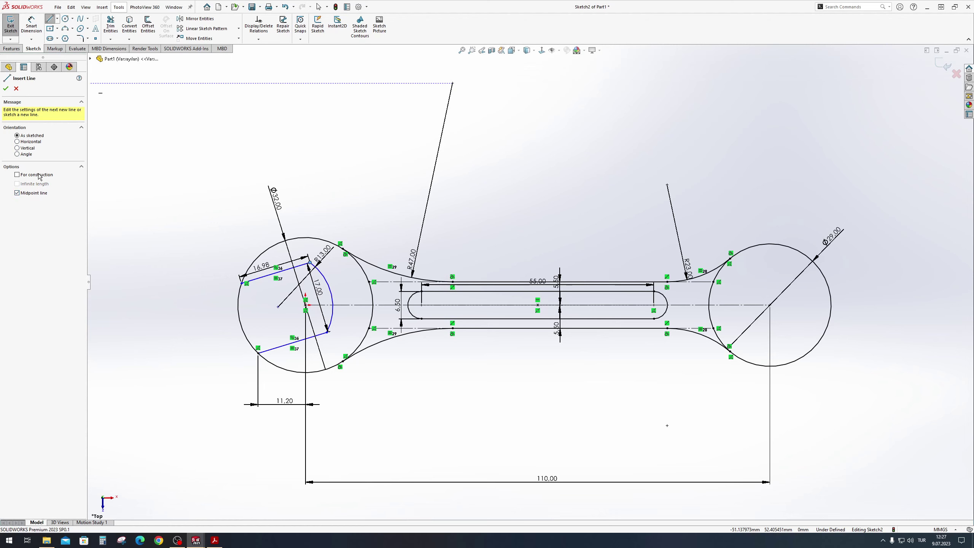
click(305, 305)
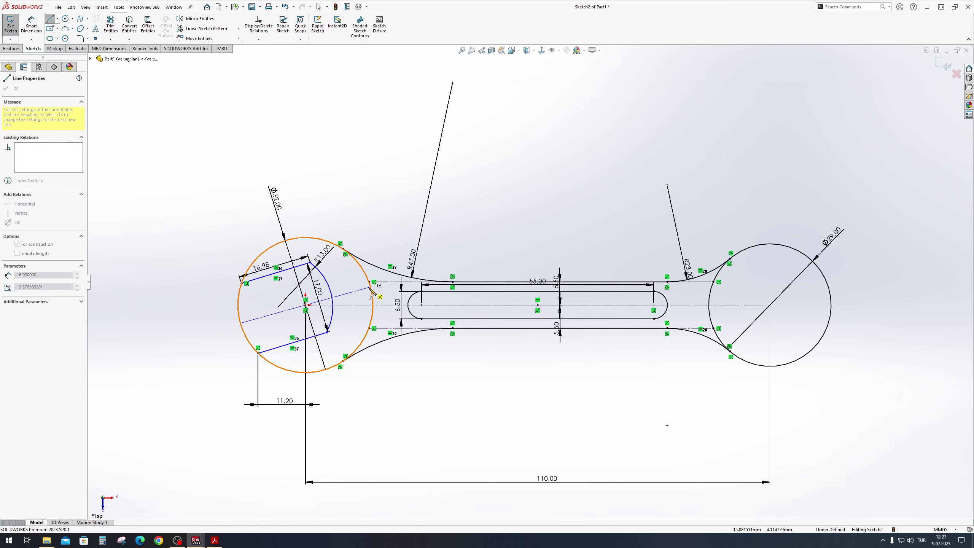
click(371, 289)
key(Escape)
click(277, 314)
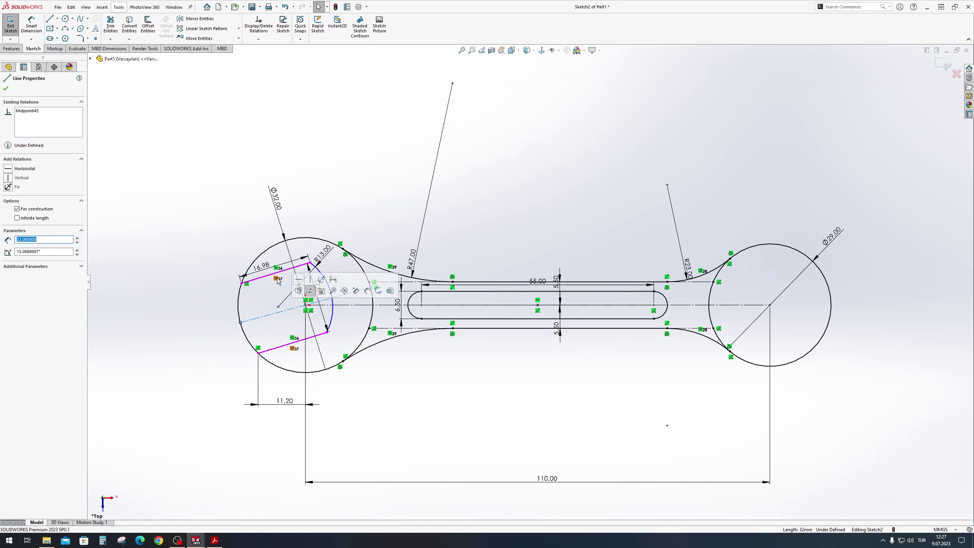
ctrl+click(283, 270)
click(352, 238)
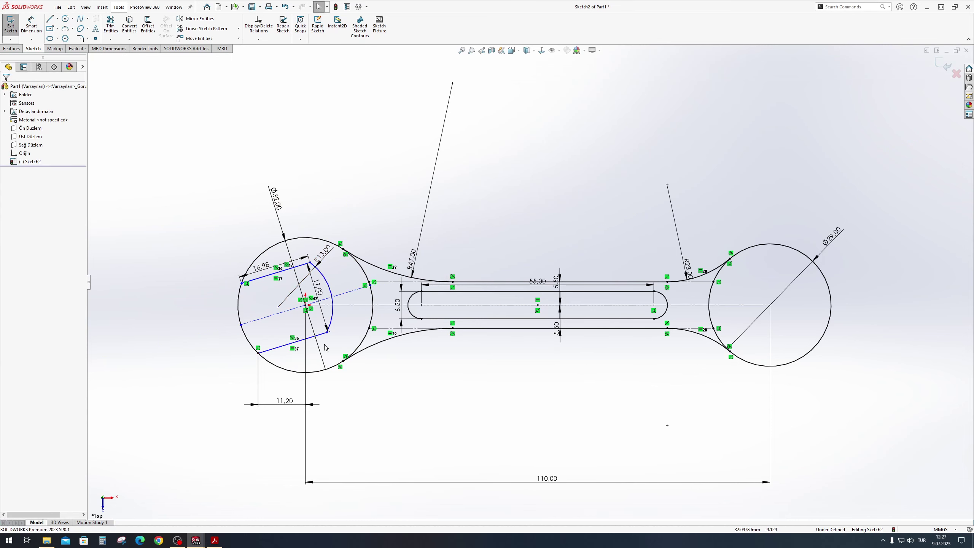
- Draw two lines from the midpoints of the upper and lower inclined lines, meeting at one point on the inclined construction line
drag(327, 332, 329, 341)
click(204, 356)
right_drag(203, 356, 169, 330)
right_drag(104, 302, 153, 303)
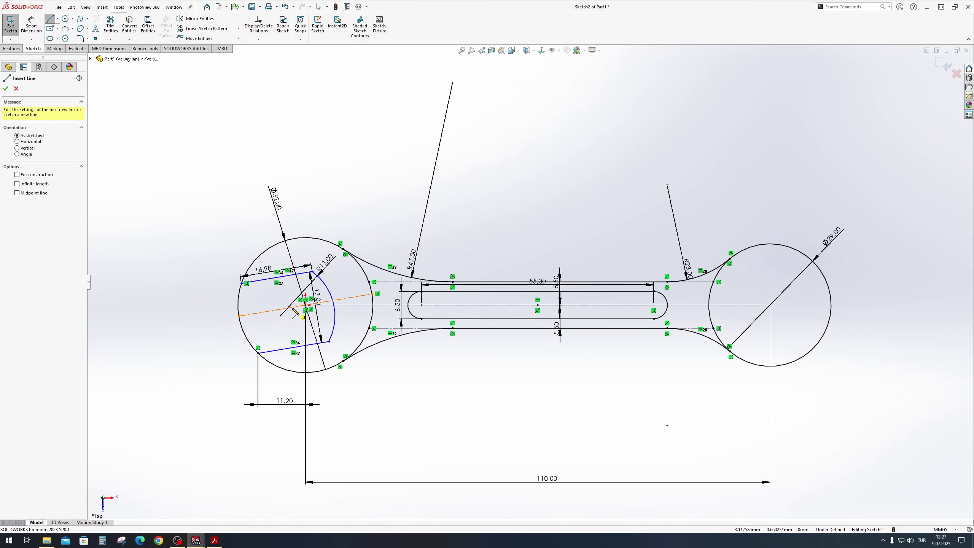
click(277, 277)
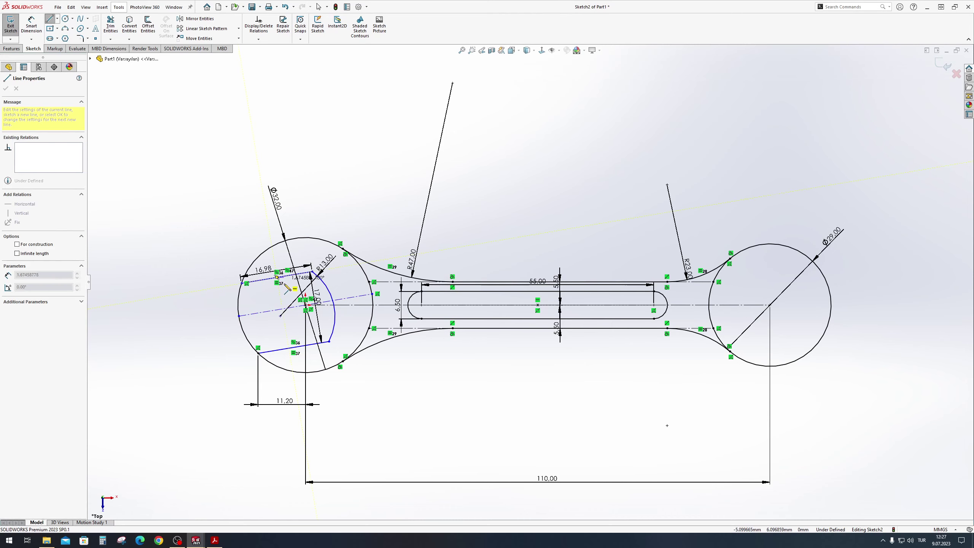
click(281, 314)
key(Escape)
right_drag(211, 348, 253, 348)
click(293, 347)
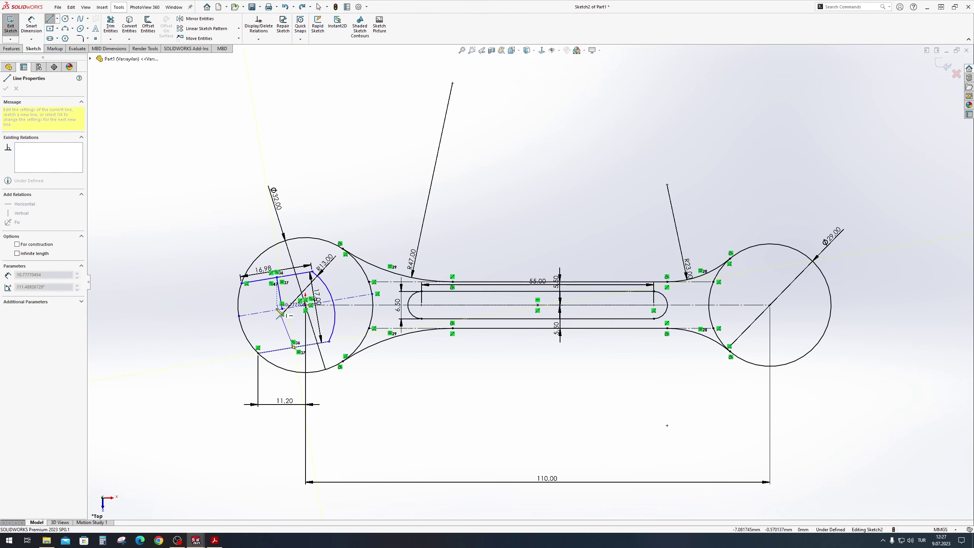
click(283, 309)
key(Escape)
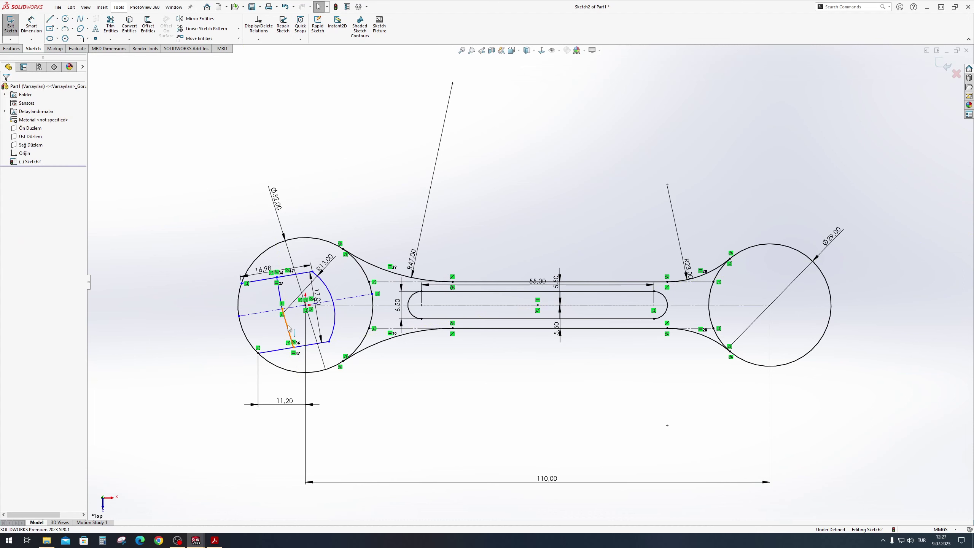
- Make the two short connecting lines inside the 32 mm circle collinear and convert them to construction geometry
click(288, 328)
ctrl+click(279, 288)
click(324, 257)
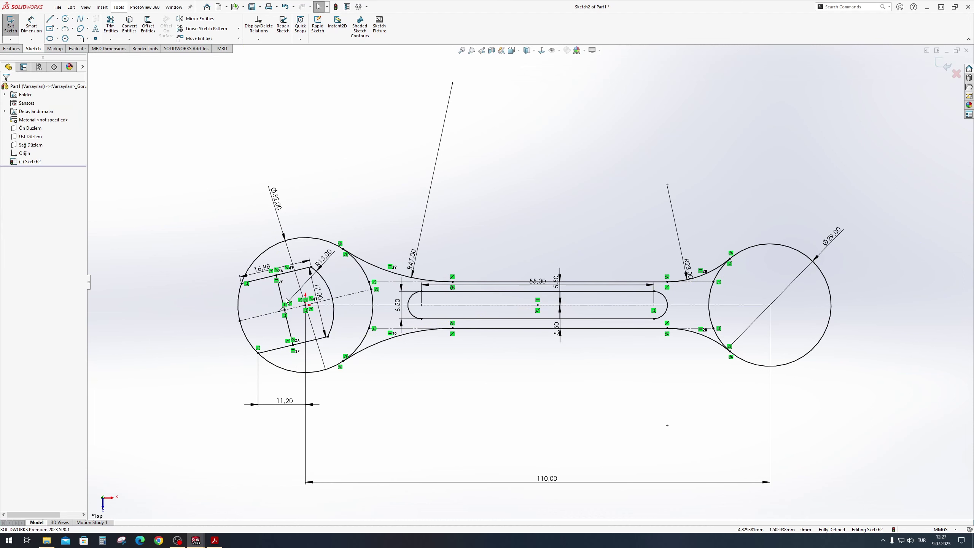
click(284, 297)
ctrl+click(289, 326)
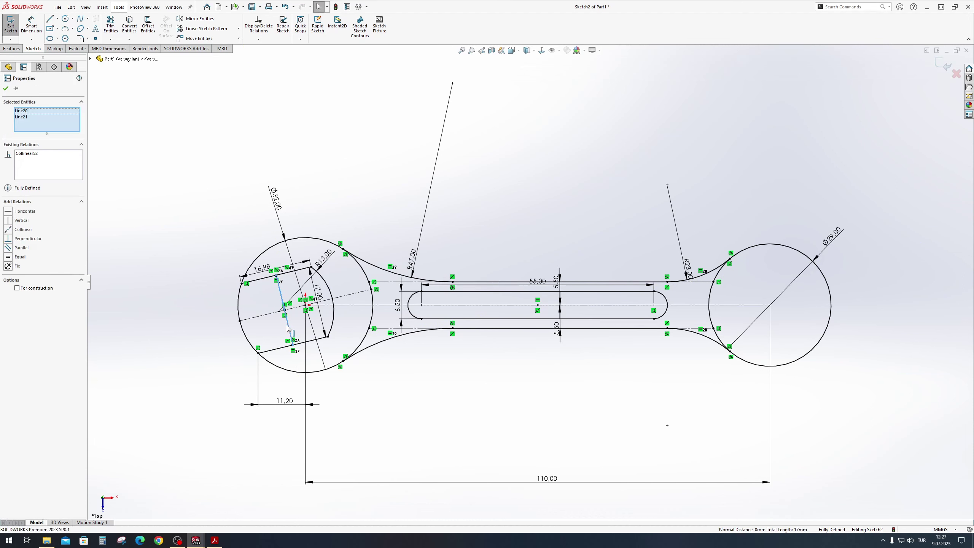
click(312, 305)
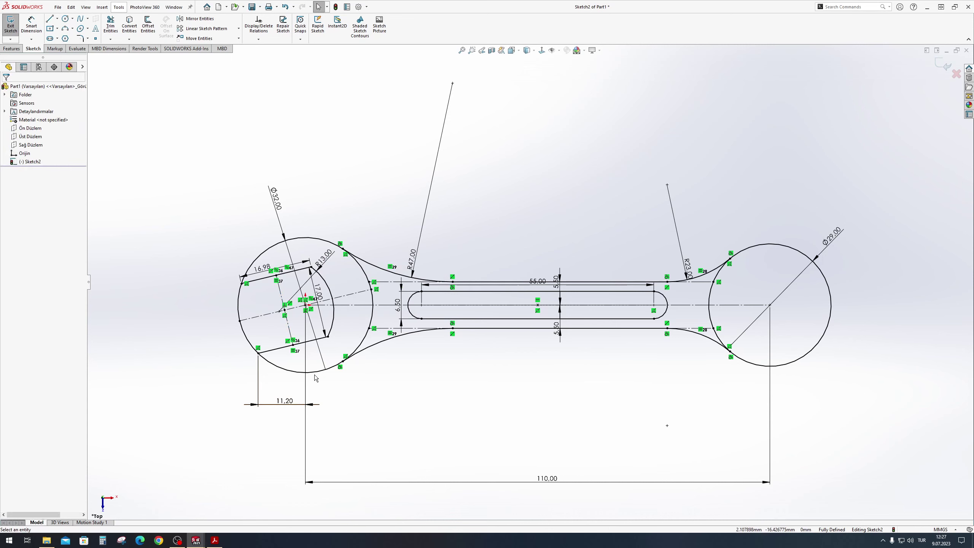
right_drag(177, 420, 180, 387)
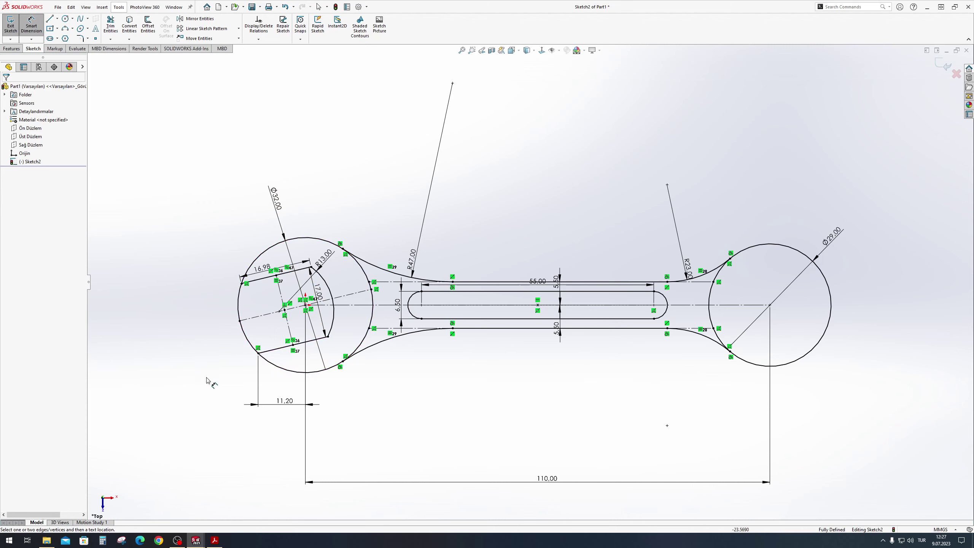
click(238, 288)
key(Escape)
key(Escape)
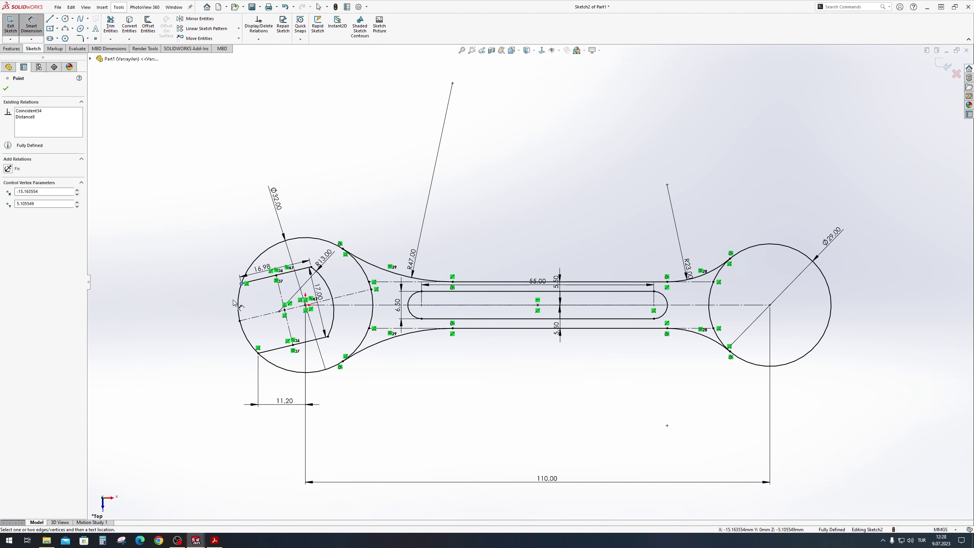
click(306, 306)
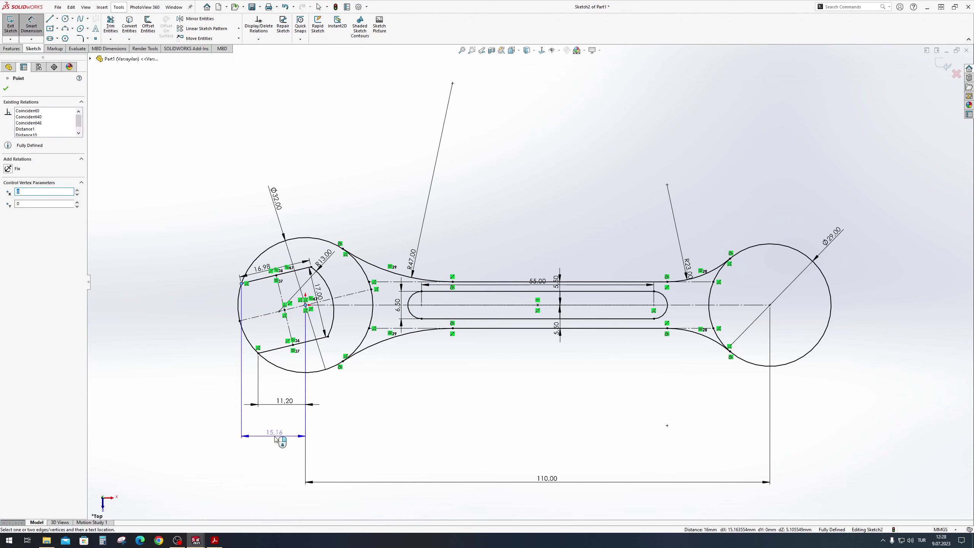
key(Escape)
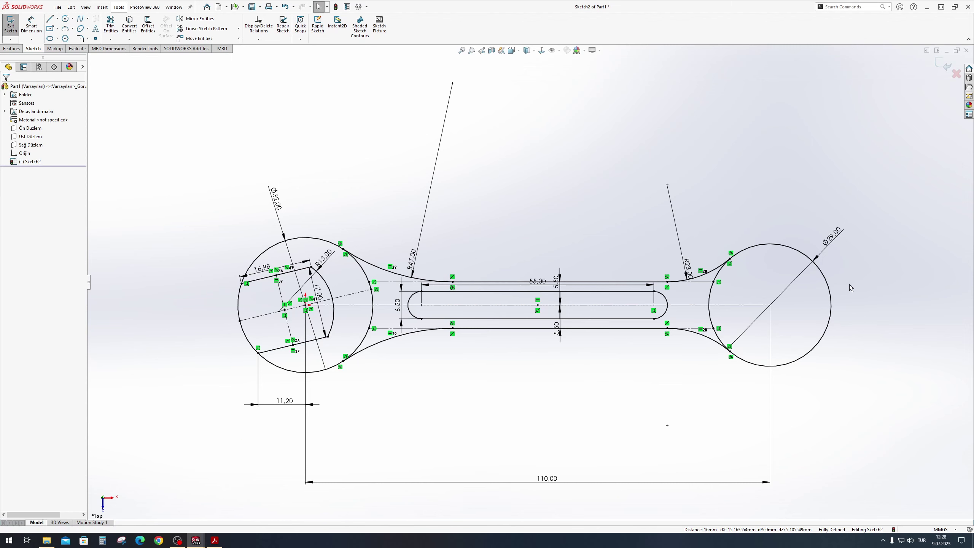
- Sketch two inclined jaw lines joined by an arc inside the 29 mm circle and make the lines equal in length
scroll(849, 284, down, 3)
scroll(755, 377, up, 4)
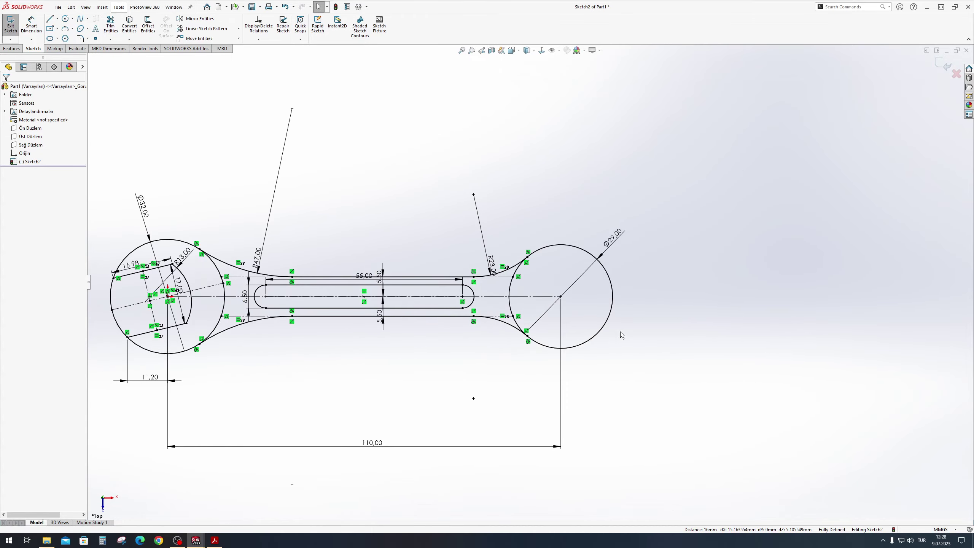
scroll(560, 295, down, 2)
key(l)
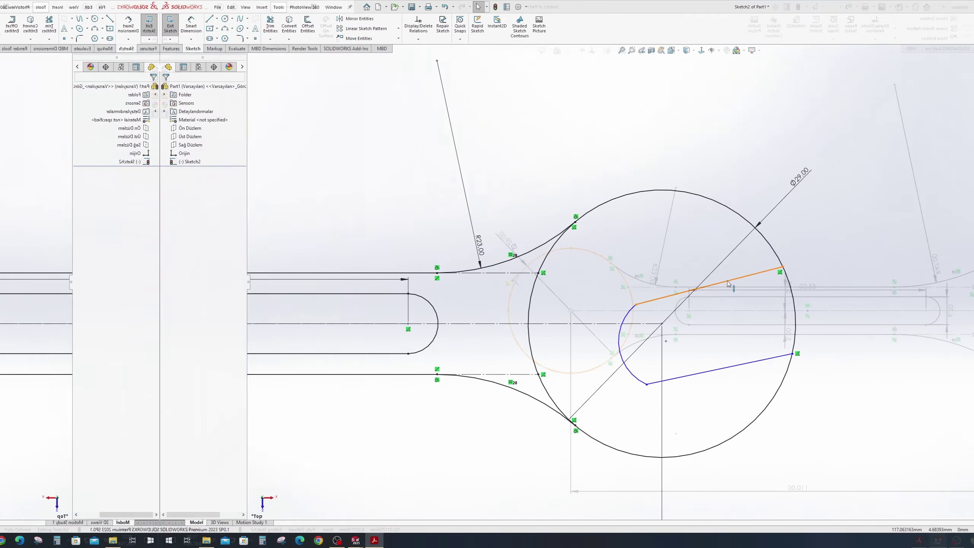
click(781, 283)
ctrl+click(565, 370)
click(621, 339)
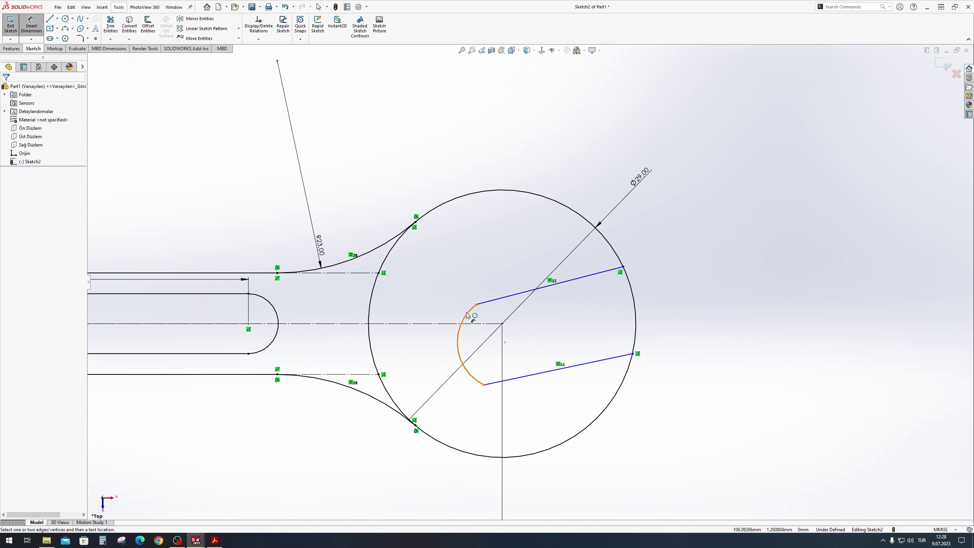
- Dimension the jaw arc inside the 29 mm circle with a 9 mm radius and make the two inclined jaw lines parallel
click(466, 312)
click(437, 303)
text(9)
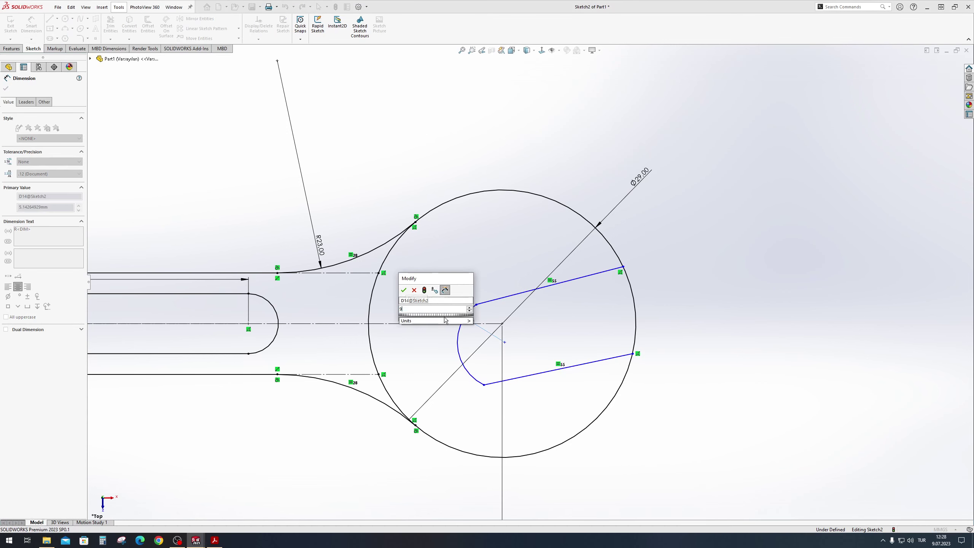
key(Return)
key(Escape)
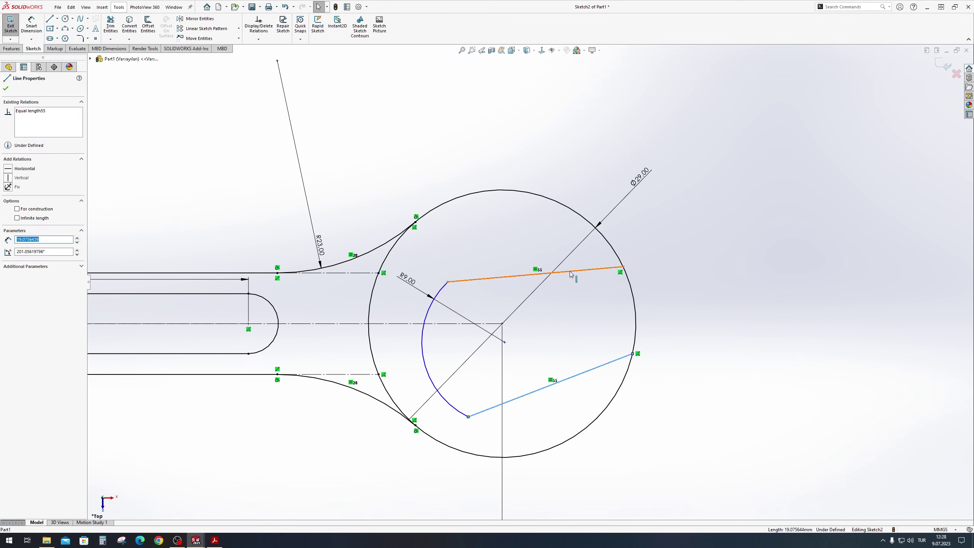
ctrl+click(573, 271)
click(637, 237)
- Add a construction line centred on the 29 mm circle's centre, reaching the circle, and make it parallel to the upper jaw line
key(l)
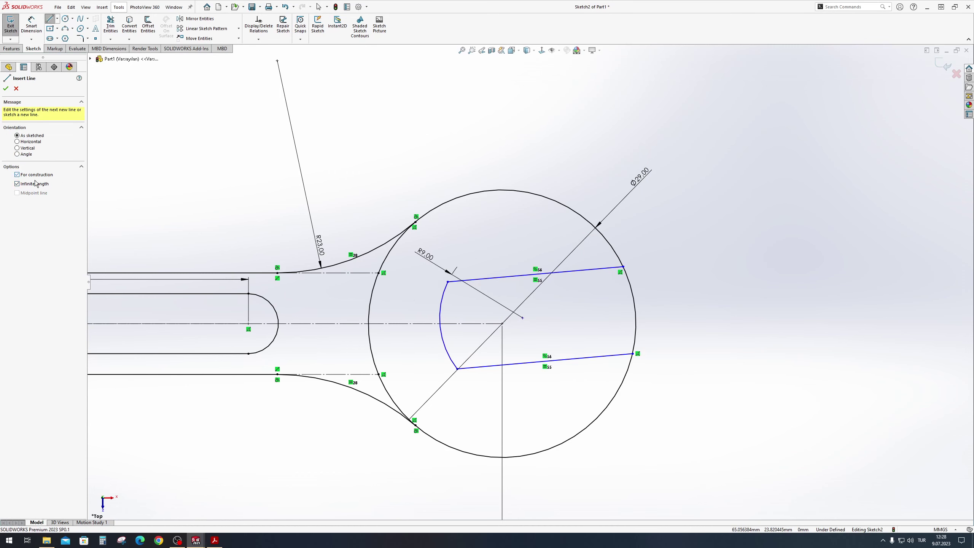
click(502, 324)
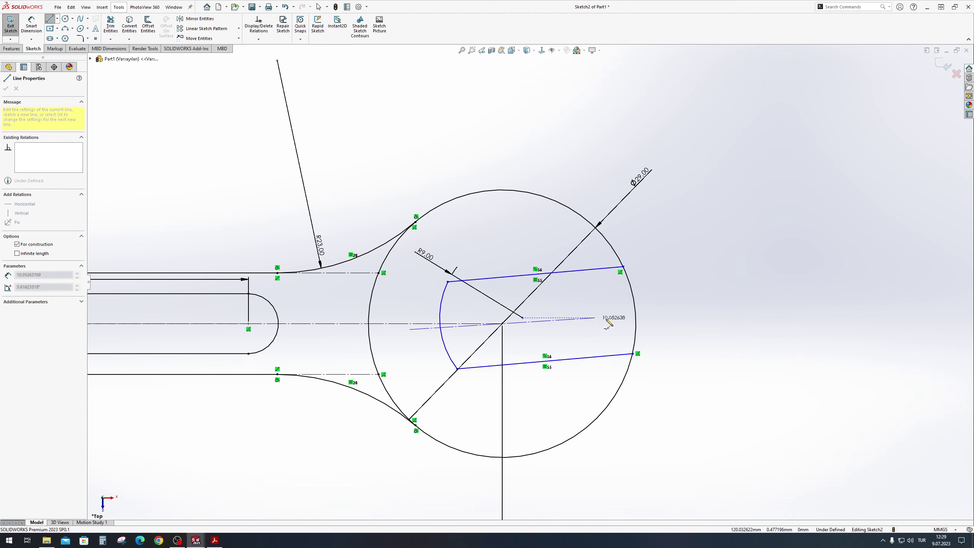
click(636, 316)
key(Escape)
ctrl+click(615, 265)
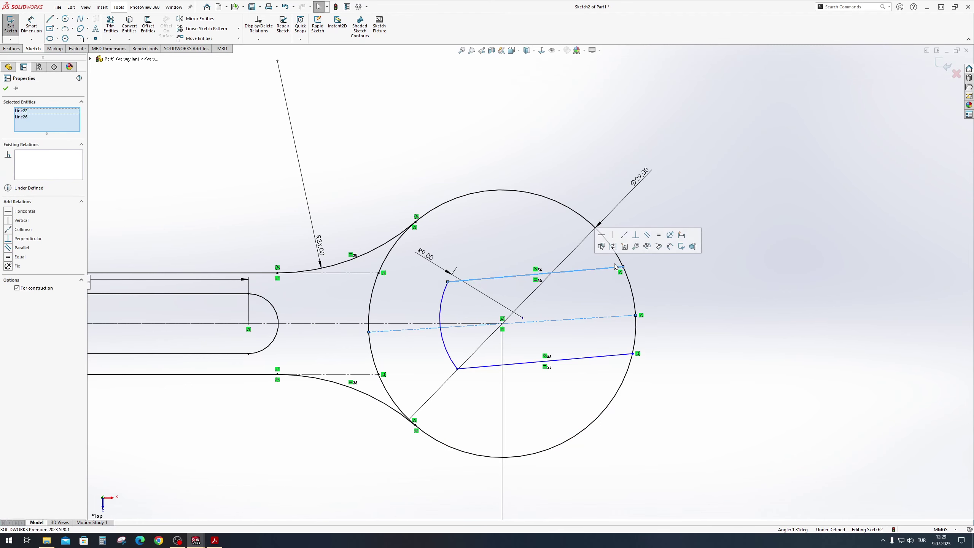
click(647, 234)
- Dimension the distance between the two parallel jaw lines inside the 29 mm circle as 13 mm
click(615, 268)
key(d)
click(617, 357)
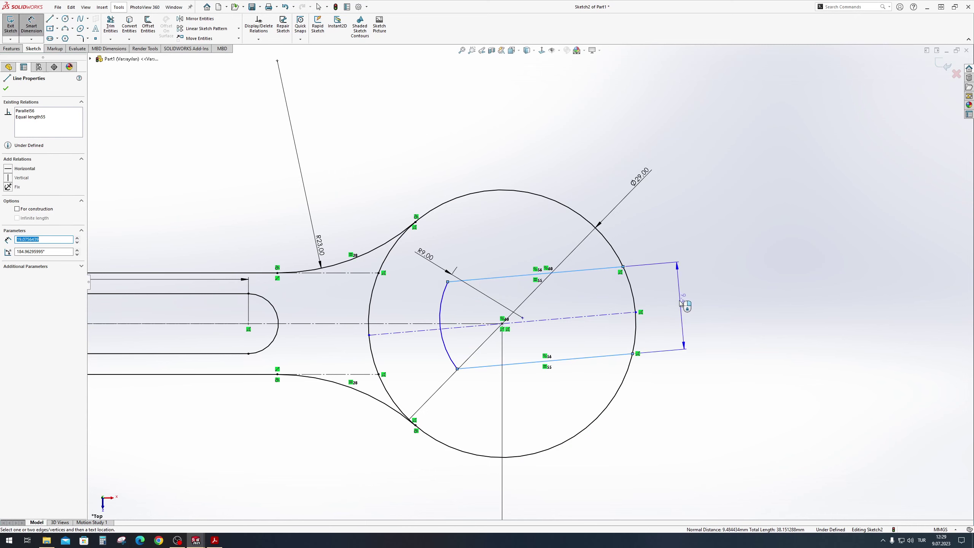
click(681, 303)
text(13)
key(Return)
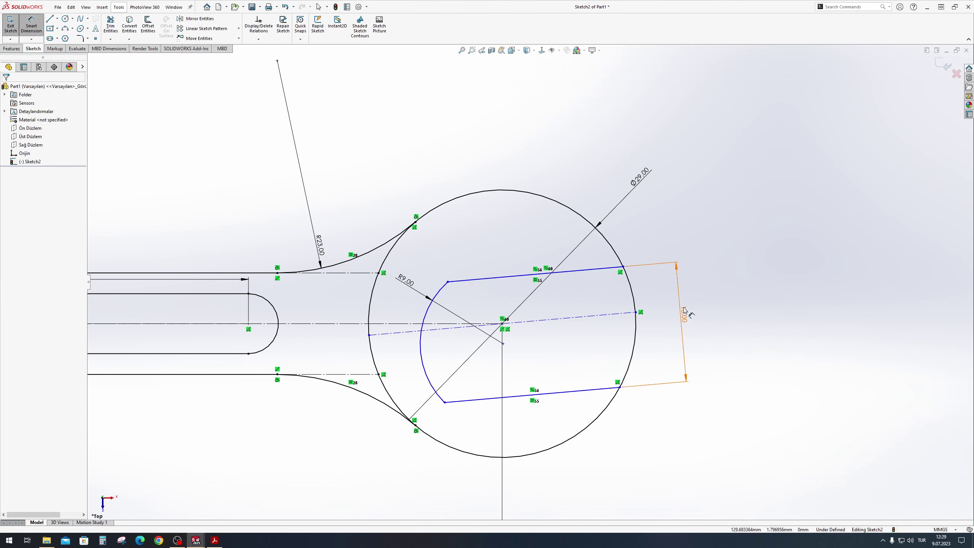
- Draw lines from the midpoints of the two jaw lines in the 29 mm circle to a common point on the inclined construction line
key(l)
click(535, 274)
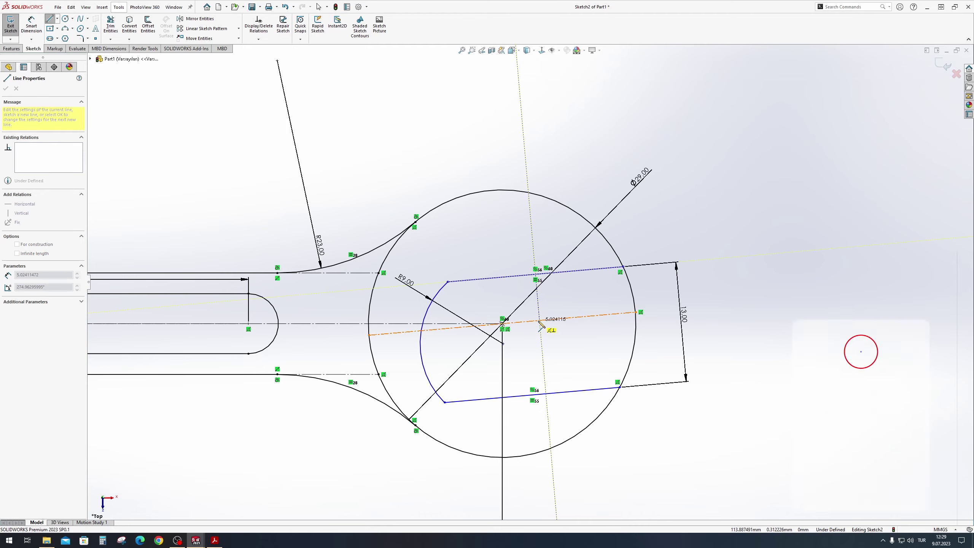
click(540, 320)
double_click(540, 320)
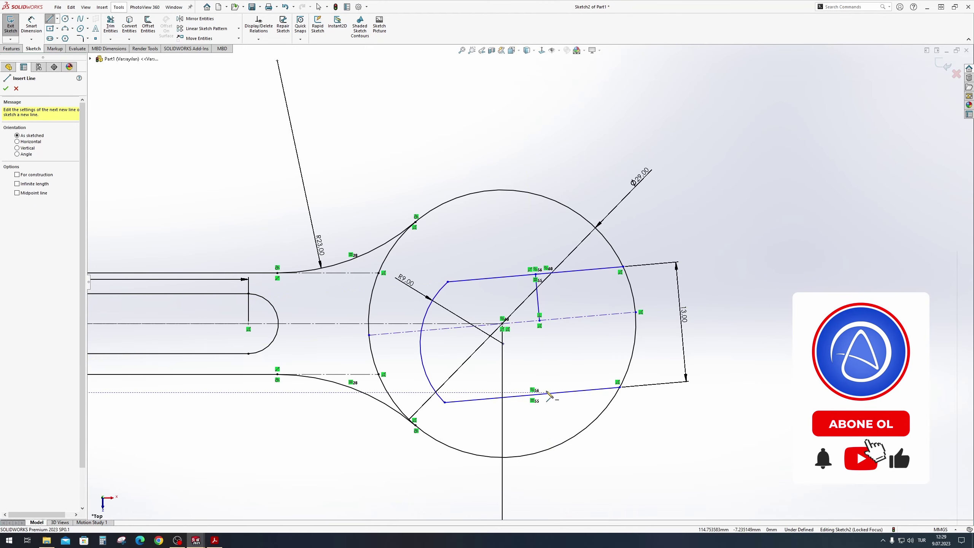
click(531, 394)
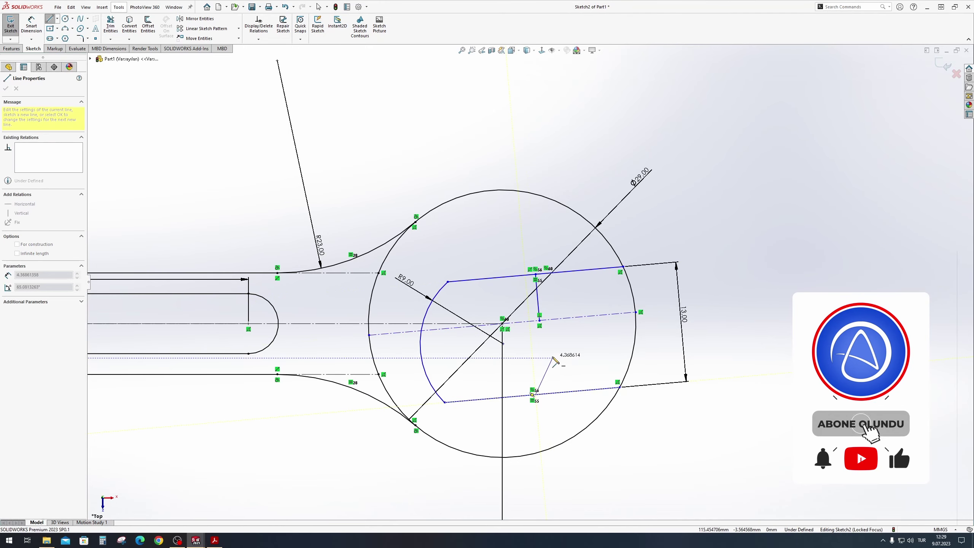
click(539, 320)
key(Escape)
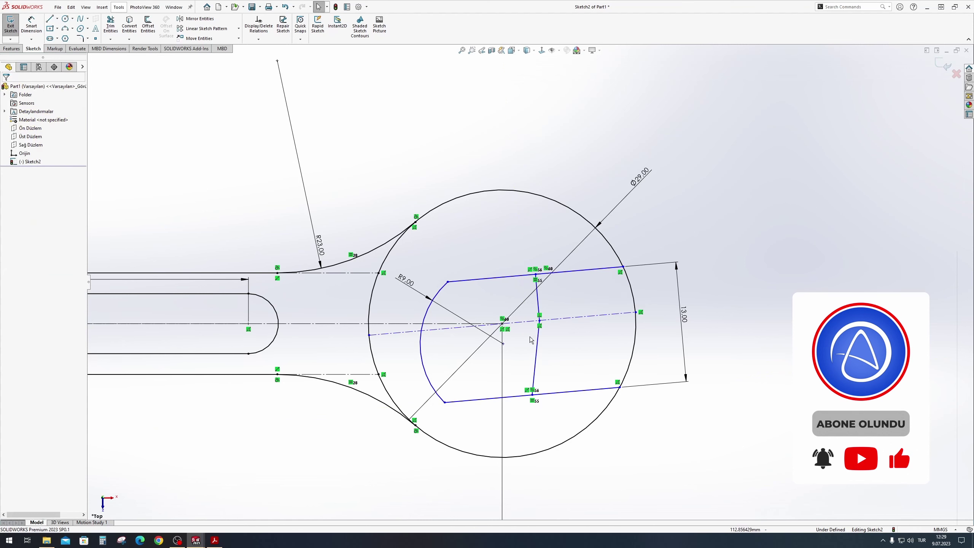
- Make the two short connecting lines inside the 29 mm circle collinear
click(539, 301)
ctrl+click(539, 302)
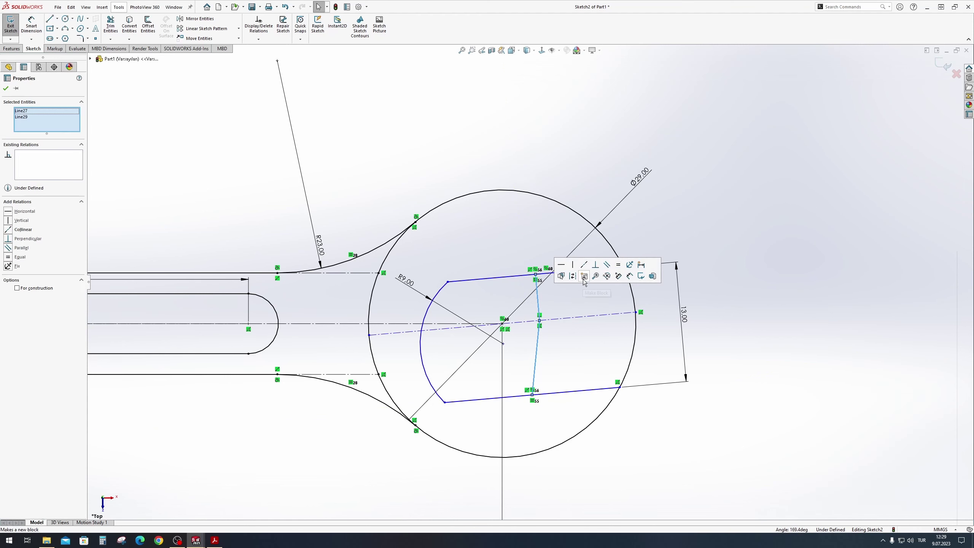
click(584, 265)
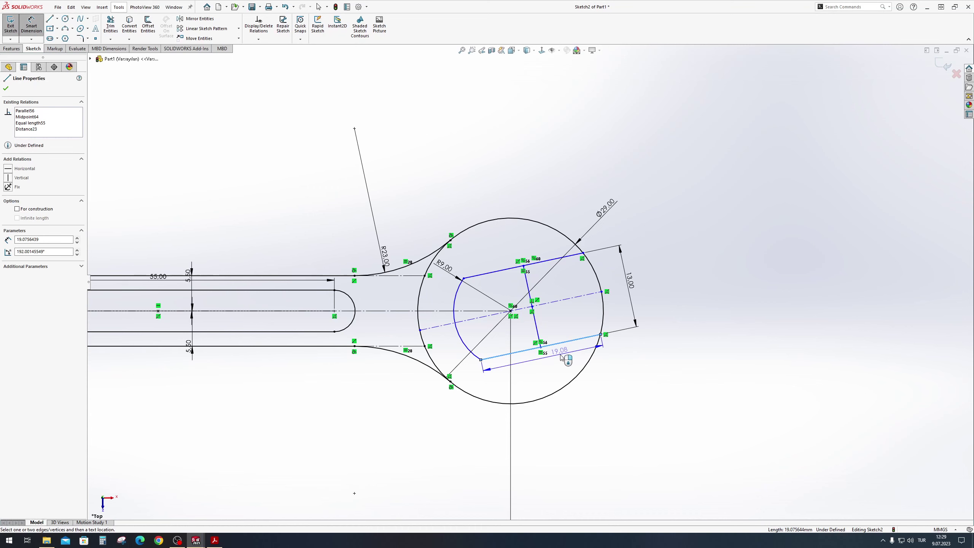
- Dimension the lower jaw line inside the 29 mm circle as 12.73 mm
click(565, 360)
text(12,73)
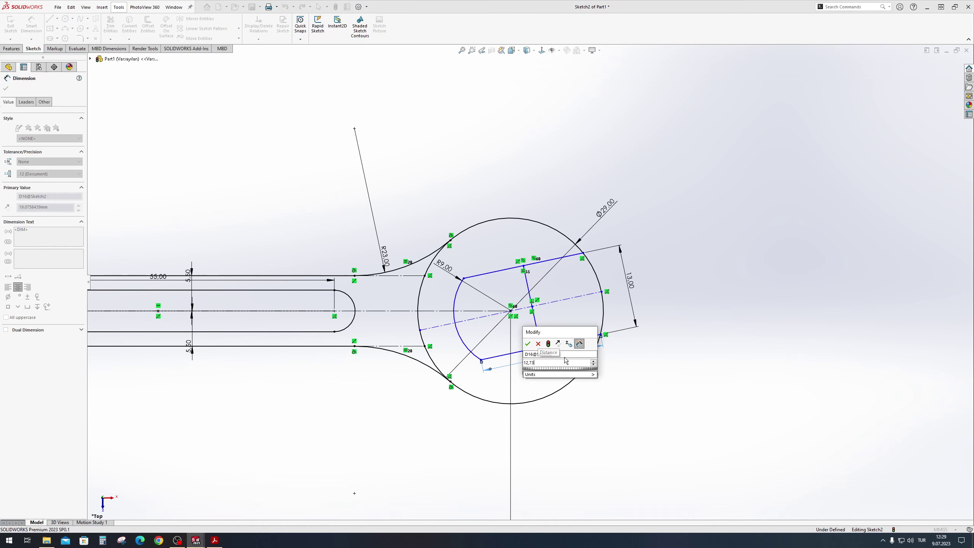
key(Return)
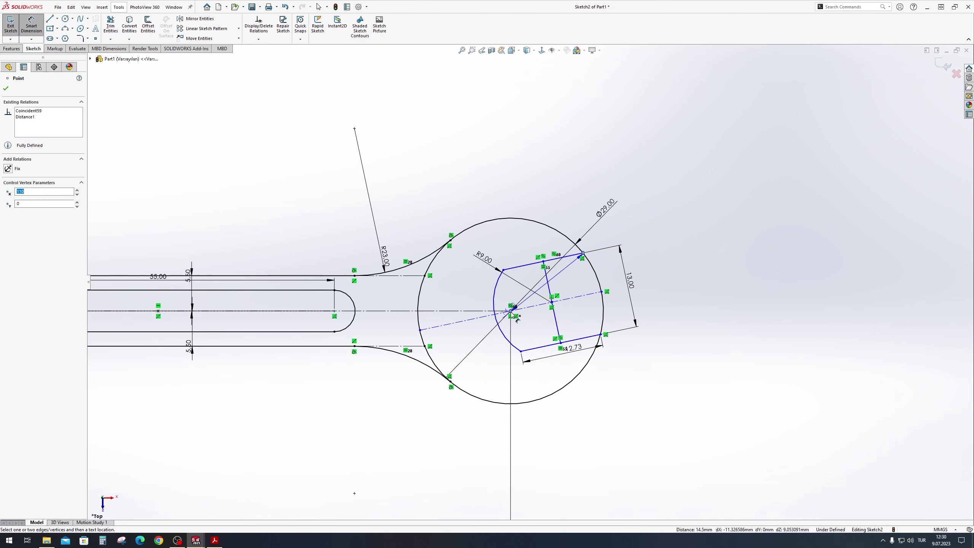
- Dimension the horizontal distance from the 29 mm circle's centre to the outer end of the upper jaw line as 10.09 mm
click(583, 254)
click(544, 426)
text(10,)
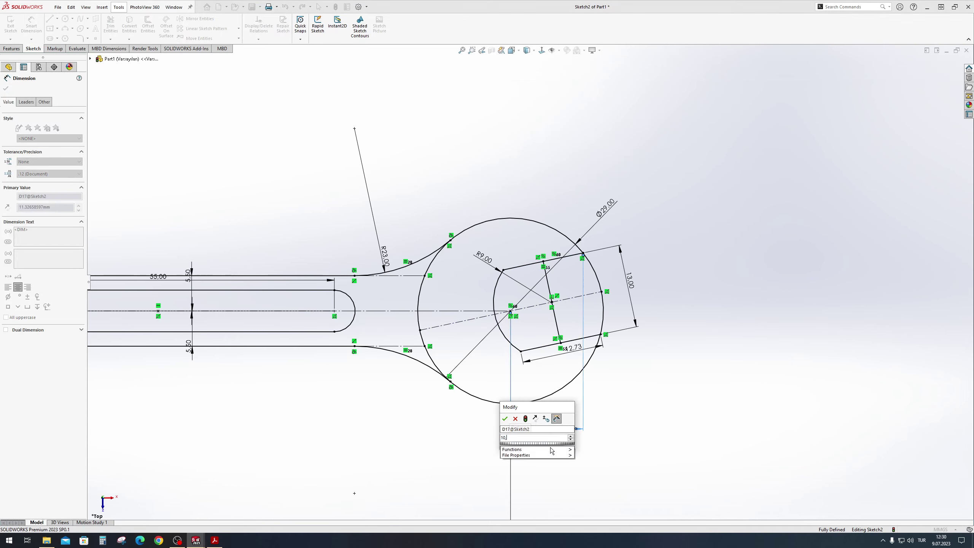
text(09)
key(Return)
key(Escape)
scroll(639, 281, up, 1)
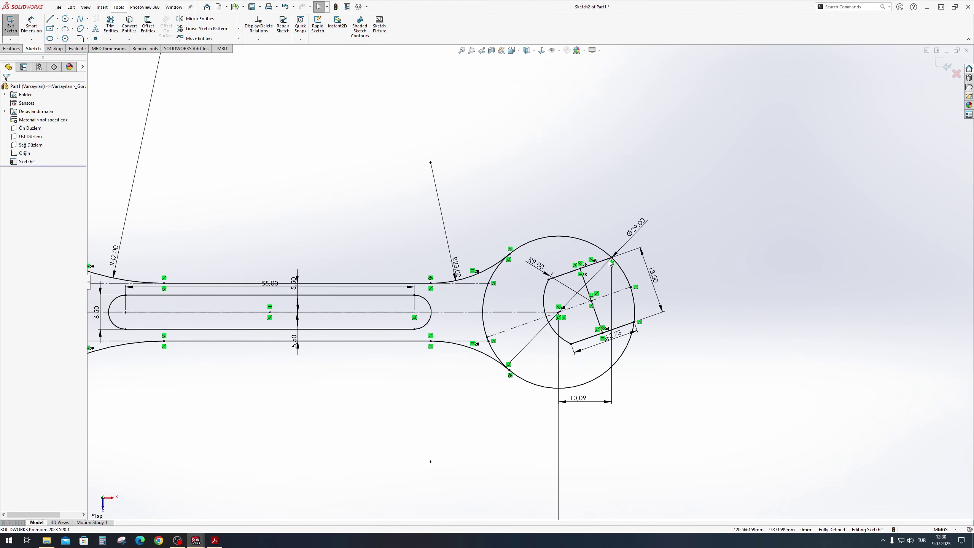
- Power-trim the circle arcs across both jaw openings, keeping the trimmed entities as construction geometry
scroll(207, 272, up, 2)
scroll(398, 359, down, 3)
scroll(510, 420, up, 1)
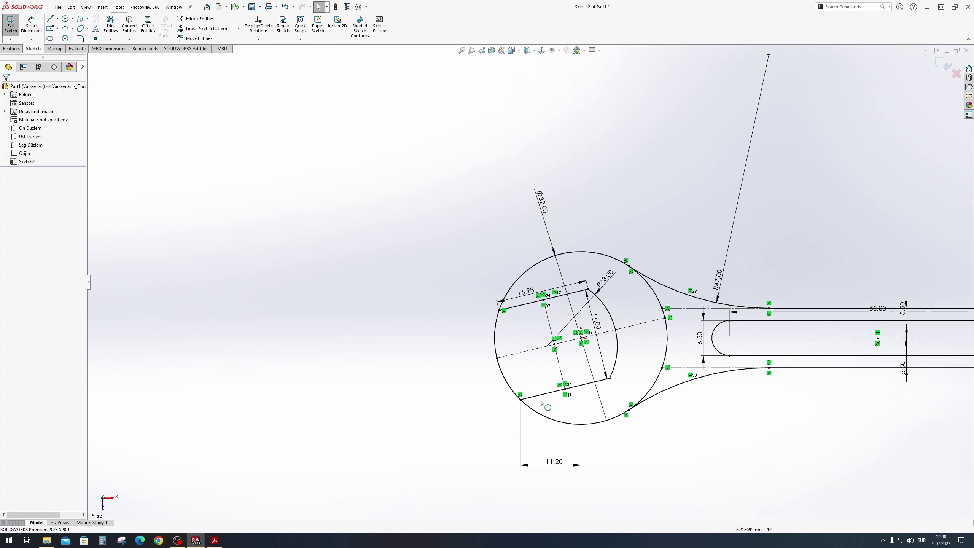
scroll(438, 249, down, 1)
click(111, 25)
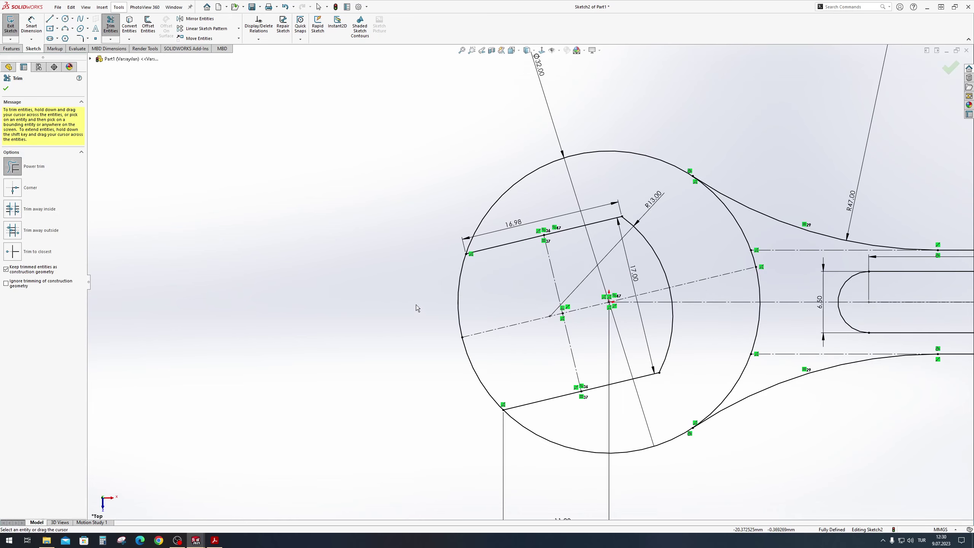
scroll(479, 364, up, 2)
scroll(614, 284, down, 3)
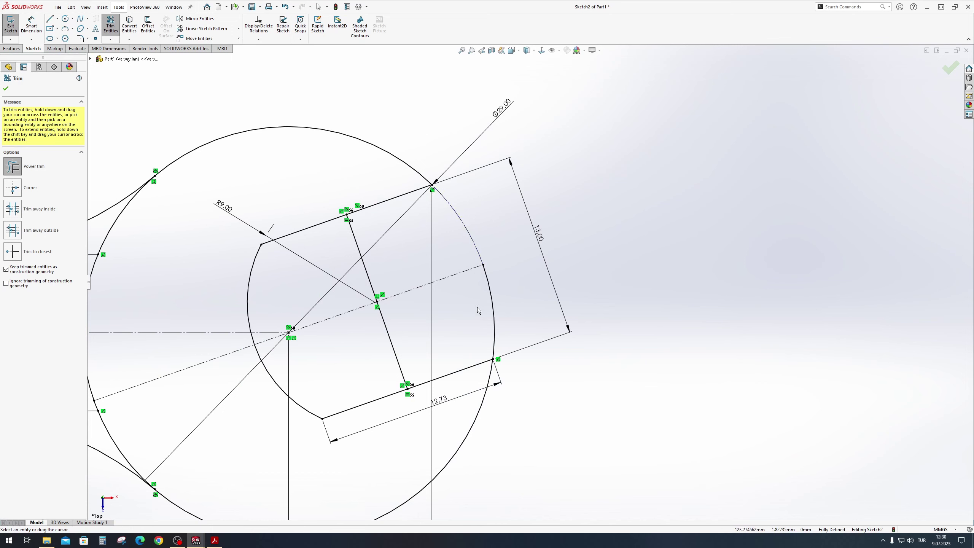
drag(478, 307, 517, 275)
scroll(528, 302, up, 3)
scroll(493, 294, up, 3)
scroll(323, 272, down, 3)
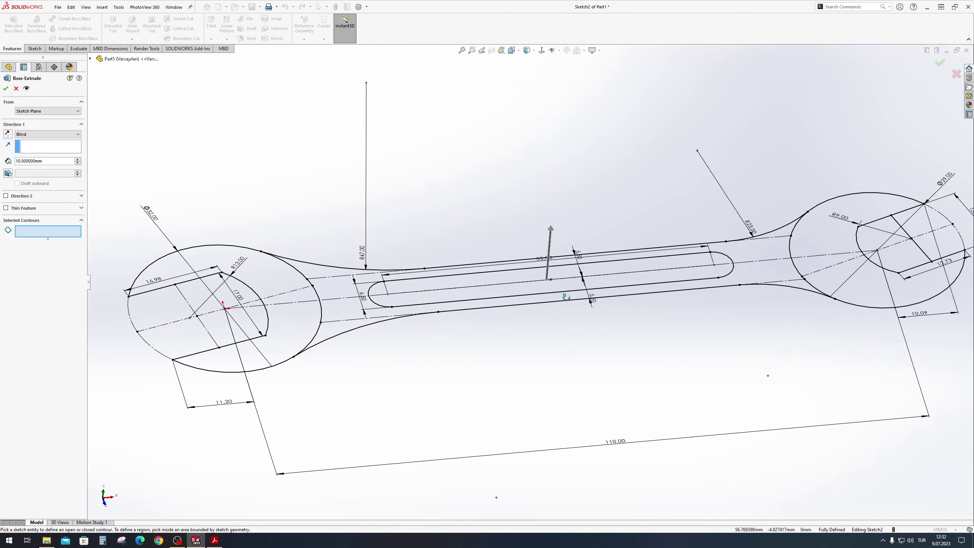
- Set the wrench profile's boss extrusion to the Mid Plane end condition
mouse_move(566, 296)
middle_down()
mouse_move(518, 247)
mouse_move(522, 222)
mouse_move(396, 328)
mouse_move(404, 252)
mouse_move(427, 309)
mouse_move(435, 268)
middle_up()
click(46, 133)
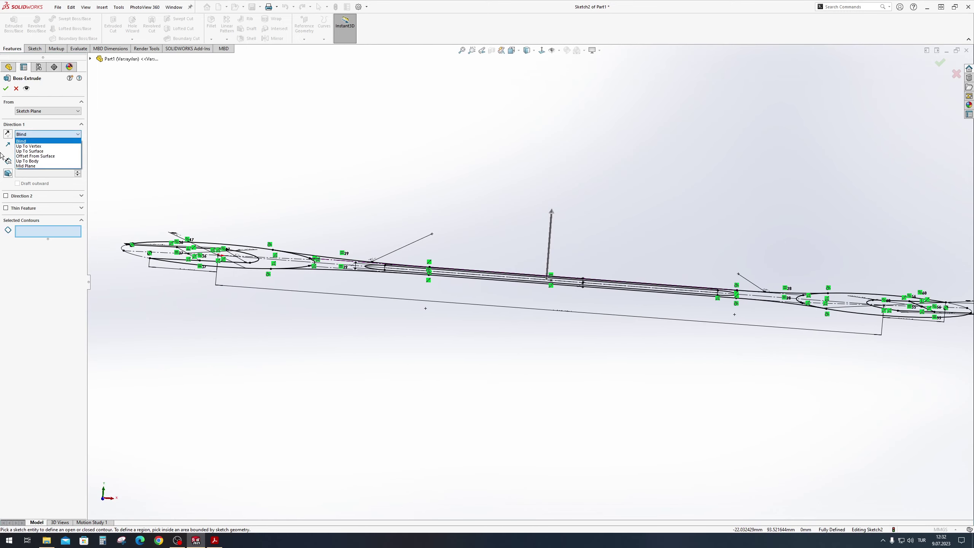
click(33, 167)
middle_drag(421, 301, 406, 290)
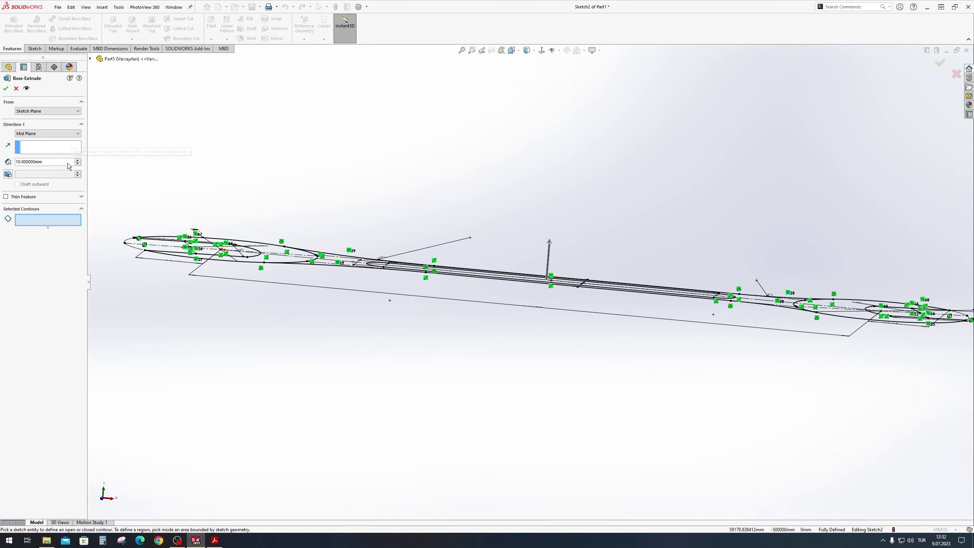
middle_drag(252, 221, 247, 320)
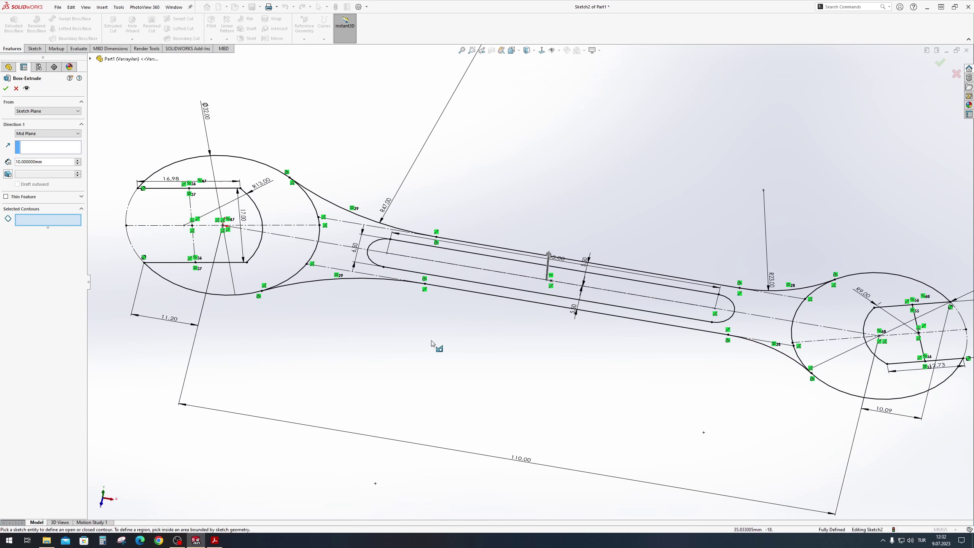
- Extrude the handle, its central slot and both jaw-head regions to a total thickness of 1.6 mm
click(453, 263)
click(360, 248)
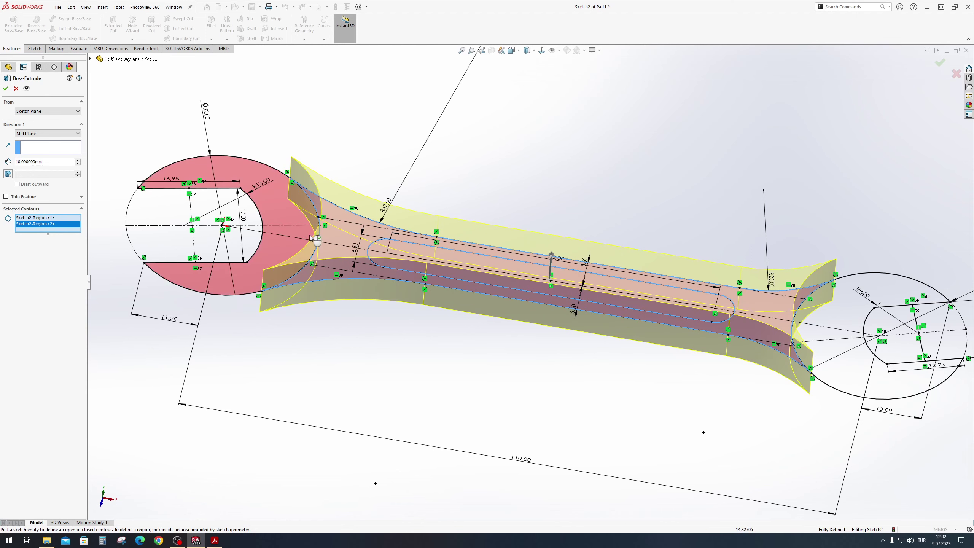
click(291, 220)
click(828, 337)
middle_drag(690, 307, 644, 274)
text(1.6)
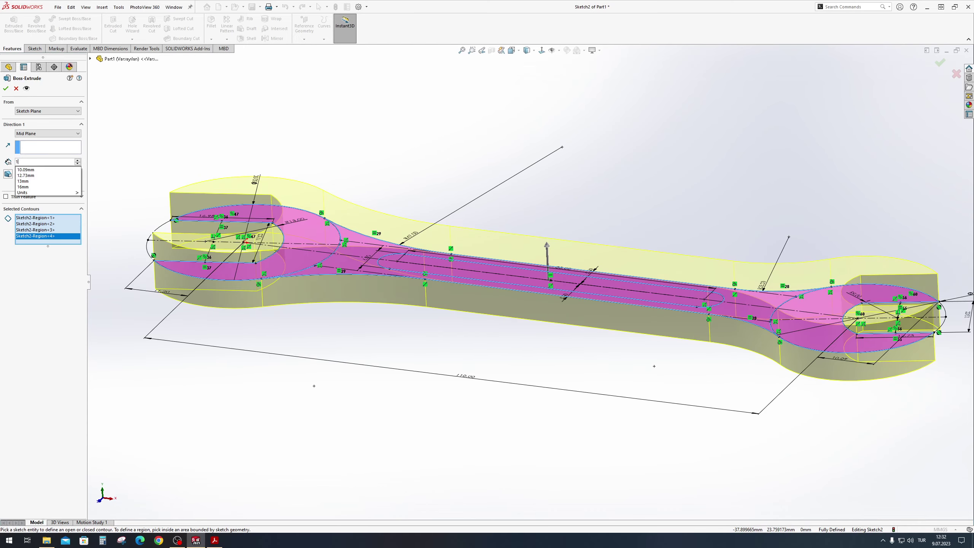
key(Return)
middle_drag(439, 228, 418, 232)
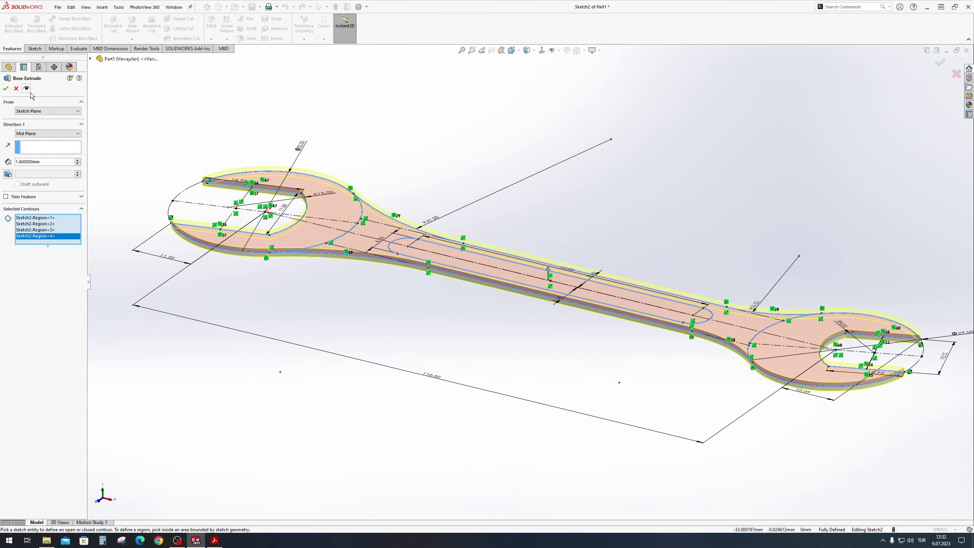
click(6, 88)
- Expand the first extrusion and show its wrench profile sketch in the model
middle_drag(428, 139, 444, 294)
middle_drag(483, 230, 499, 288)
click(4, 169)
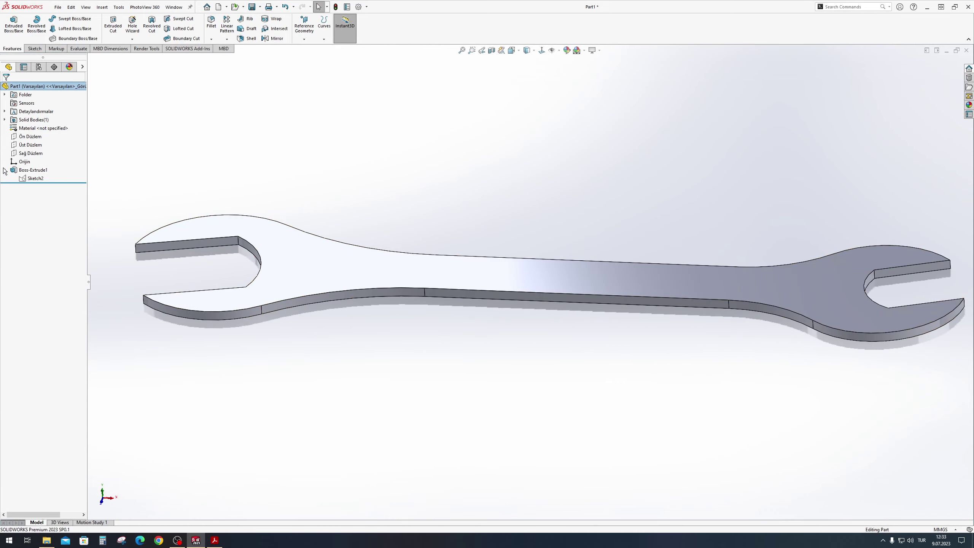
click(34, 179)
click(41, 167)
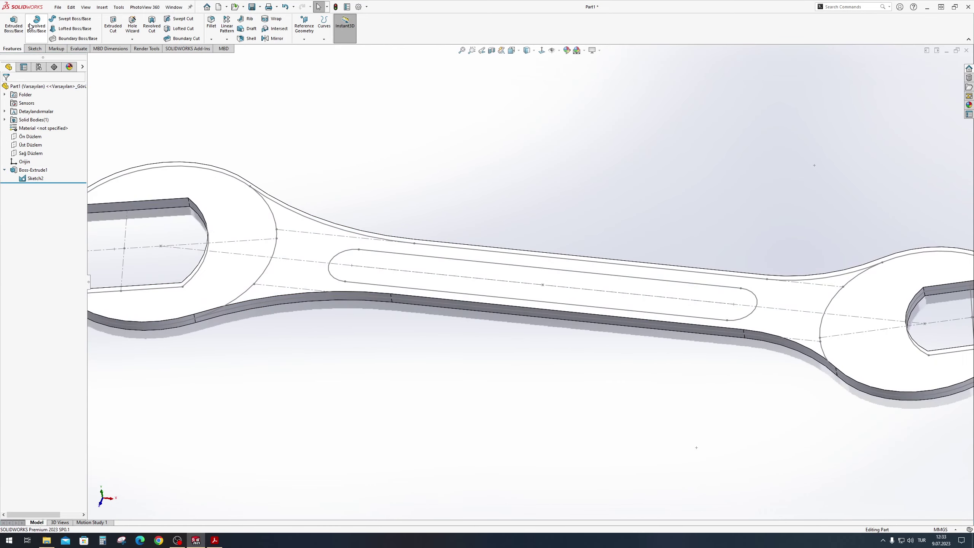
- Select both jaw-head regions and the handle region around the slot as the contours of a second boss extrusion
click(18, 28)
middle_drag(503, 313, 359, 236)
scroll(487, 311, up, 1)
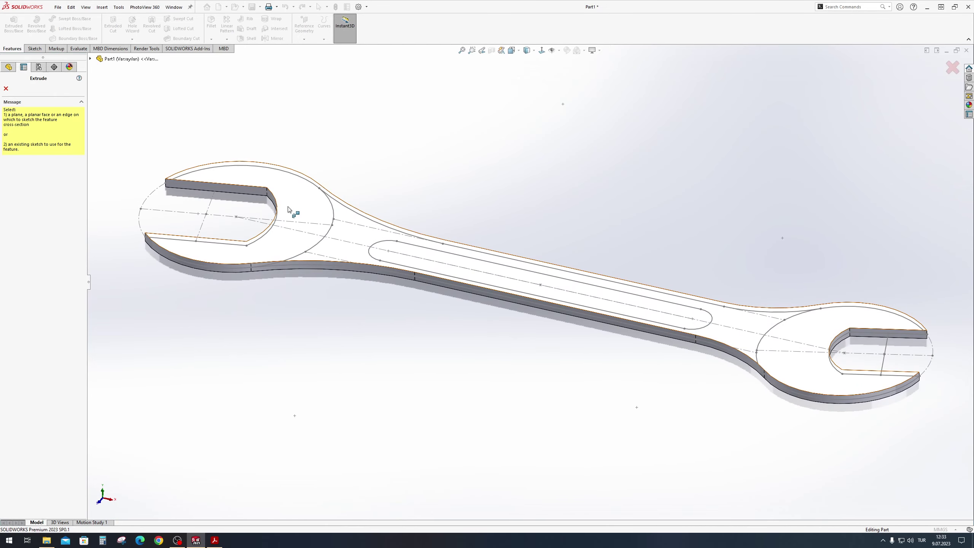
click(317, 215)
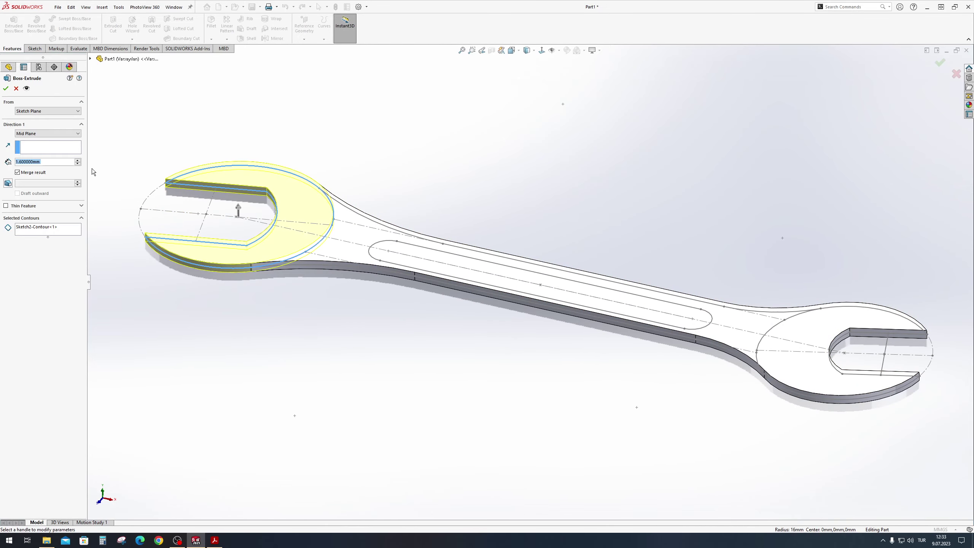
right_click(48, 229)
click(69, 232)
click(299, 196)
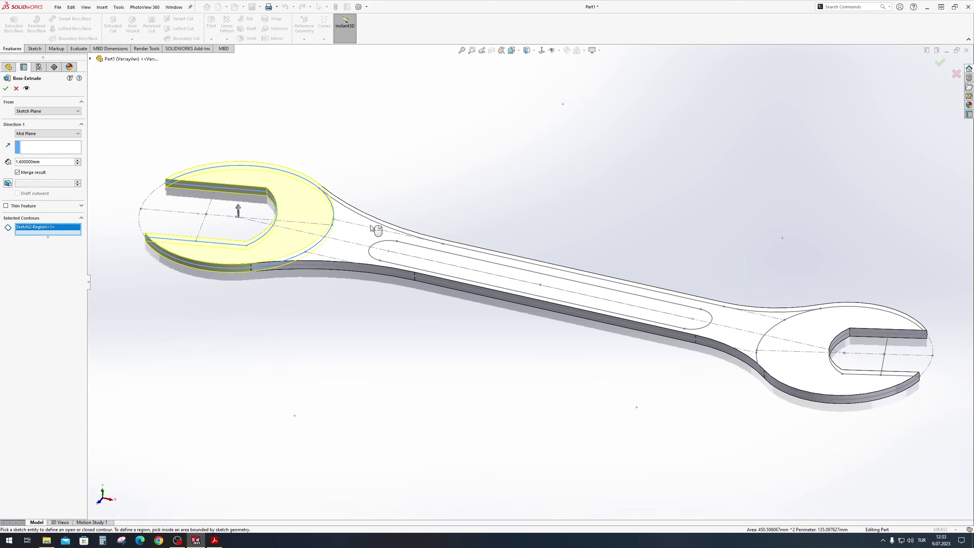
click(353, 218)
mouse_move(743, 319)
middle_down()
mouse_move(744, 412)
mouse_move(747, 311)
middle_up()
click(733, 429)
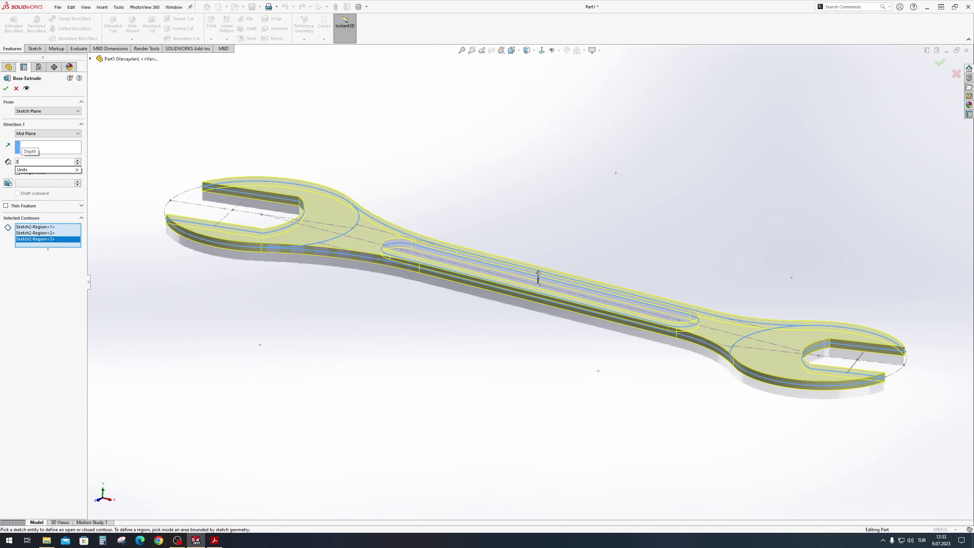
- Extrude the selected regions 3 mm with Mid Plane, leaving the slot area recessed
text(3)
key(Return)
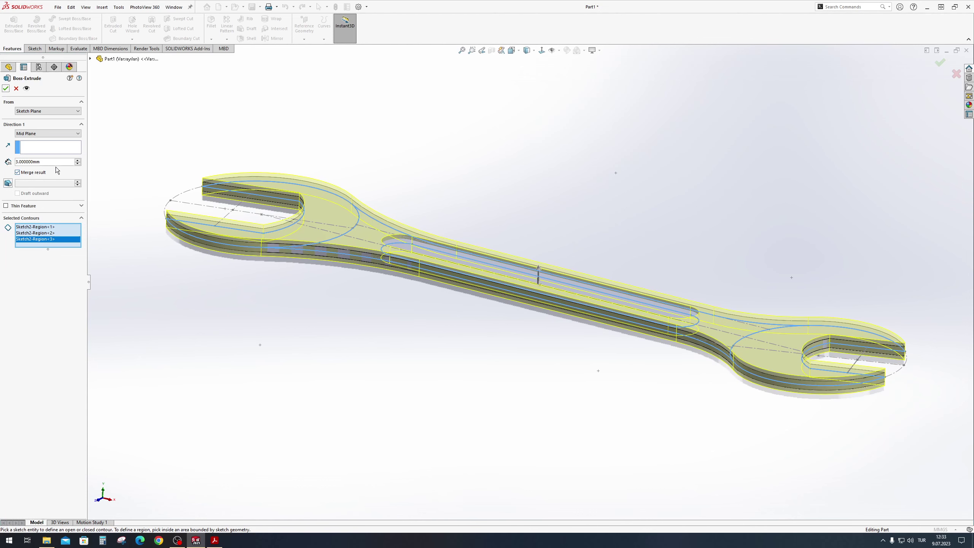
click(6, 89)
middle_drag(390, 281, 401, 351)
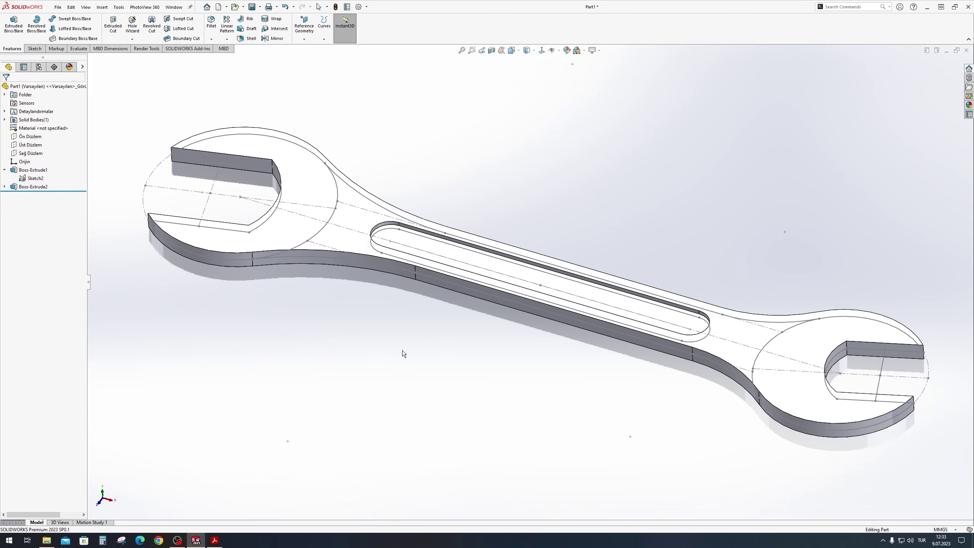
click(422, 244)
mouse_move(422, 244)
middle_down()
mouse_move(473, 224)
mouse_move(496, 156)
mouse_move(430, 255)
mouse_move(436, 264)
middle_up()
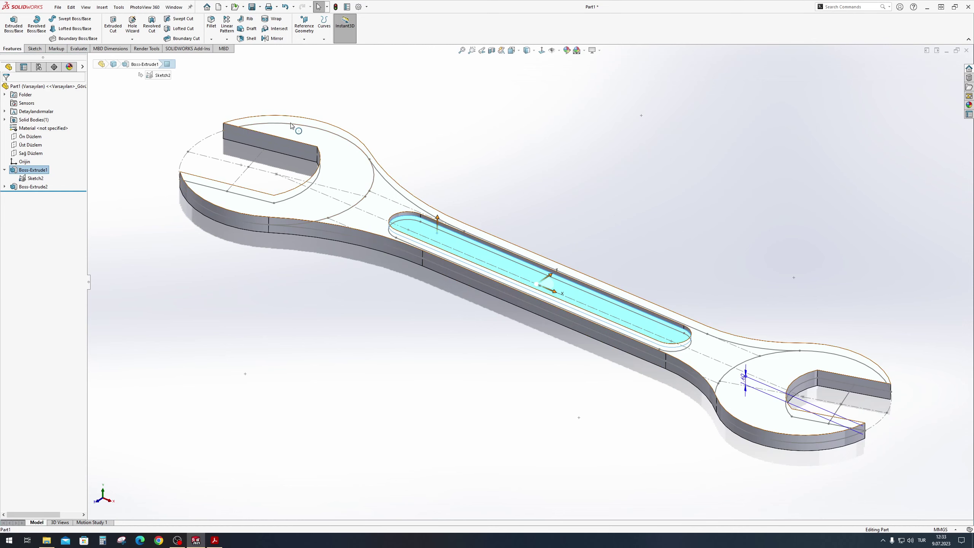
- Extrude only the two jaw-head regions of the wrench sketch with Mid Plane, making them thicker than the handle
click(13, 24)
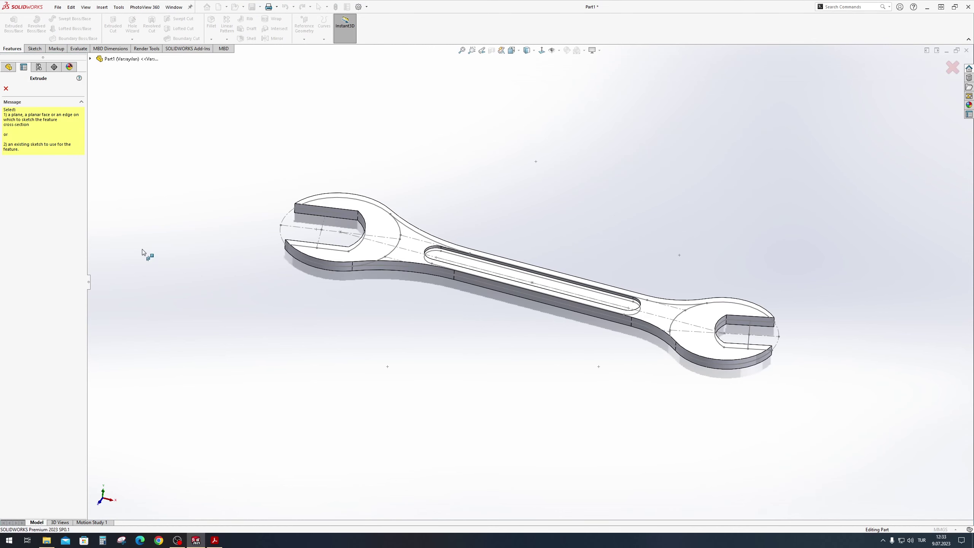
click(382, 210)
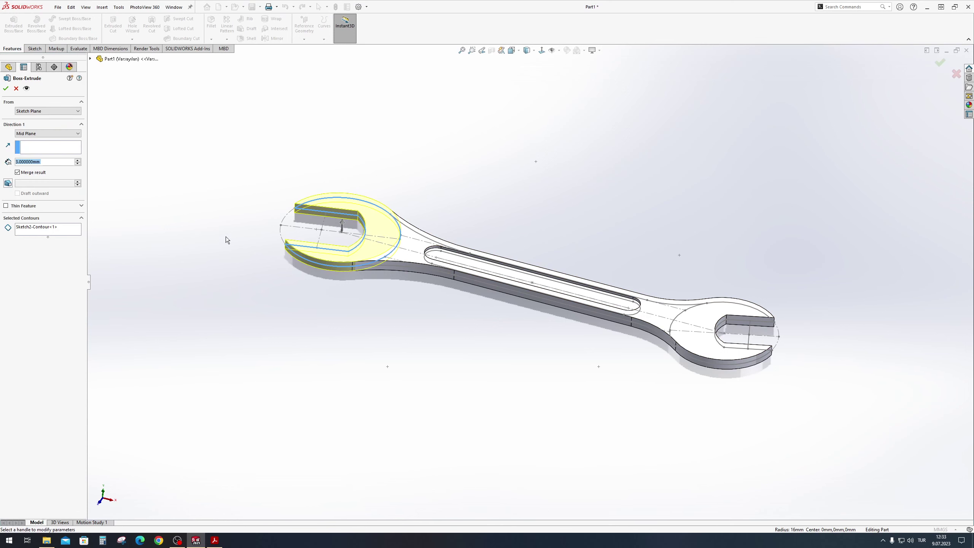
right_click(53, 232)
click(64, 234)
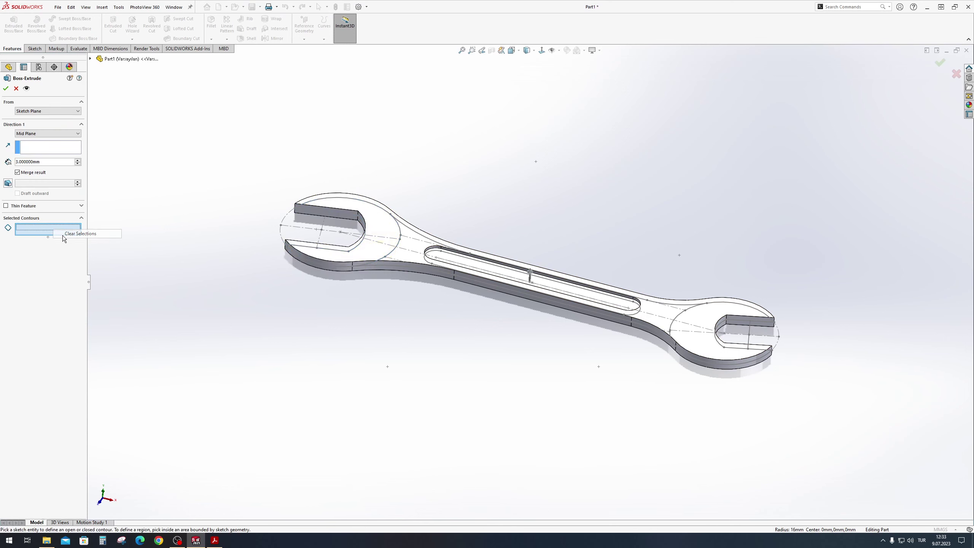
click(384, 232)
click(713, 315)
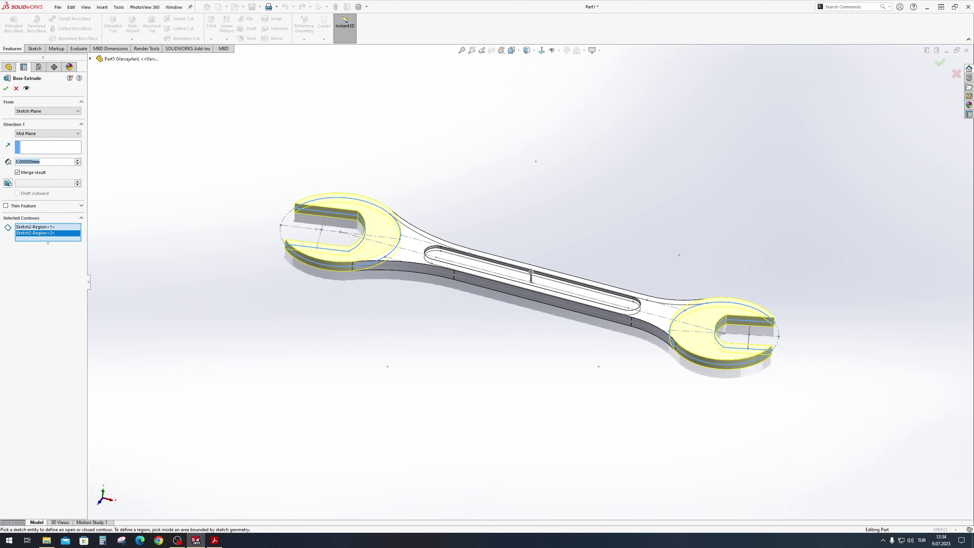
key(Return)
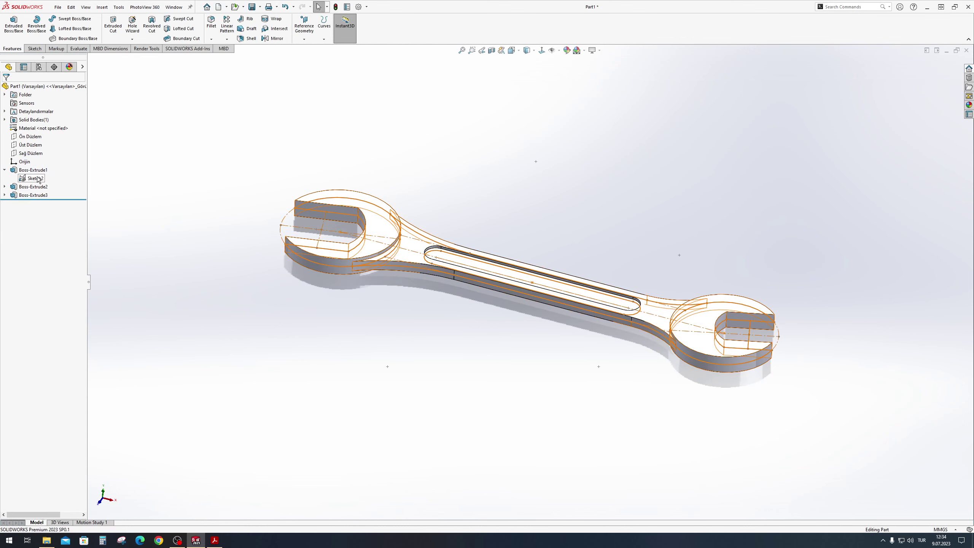
- Hide the wrench profile sketch and switch the model display to Perspective
click(36, 178)
click(41, 168)
mouse_move(536, 169)
middle_down()
mouse_move(563, 187)
mouse_move(598, 249)
middle_up()
click(593, 50)
click(630, 88)
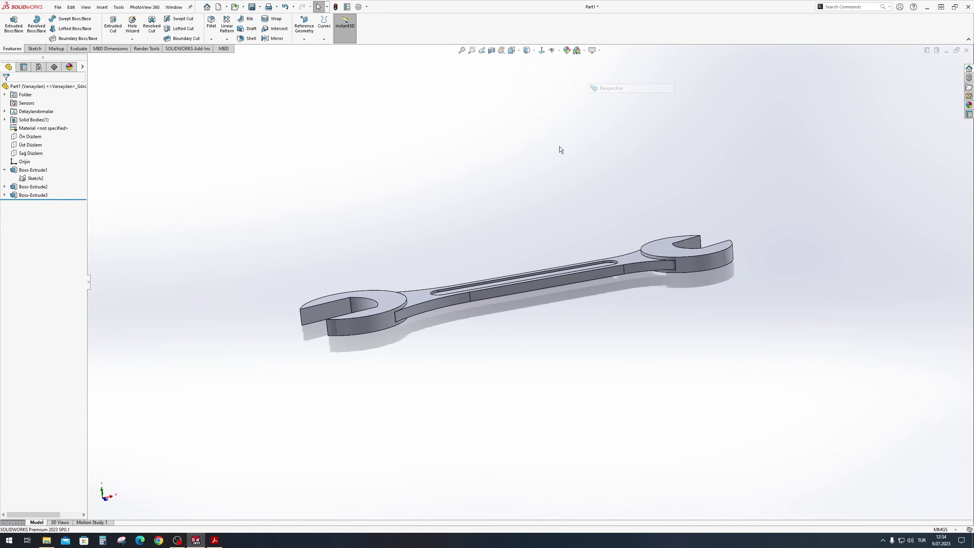
- Apply the polished aluminum appearance to the whole wrench part
click(668, 247)
click(743, 215)
click(760, 259)
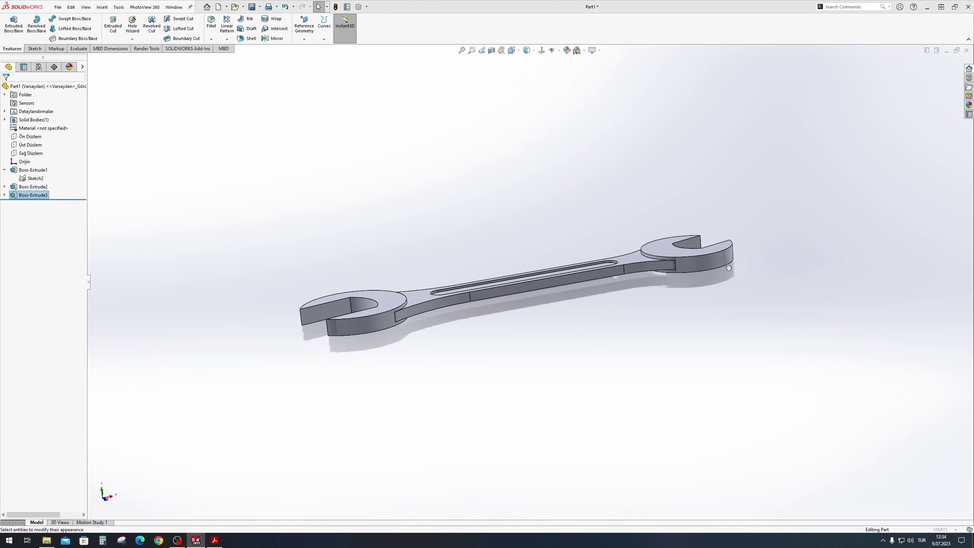
click(896, 98)
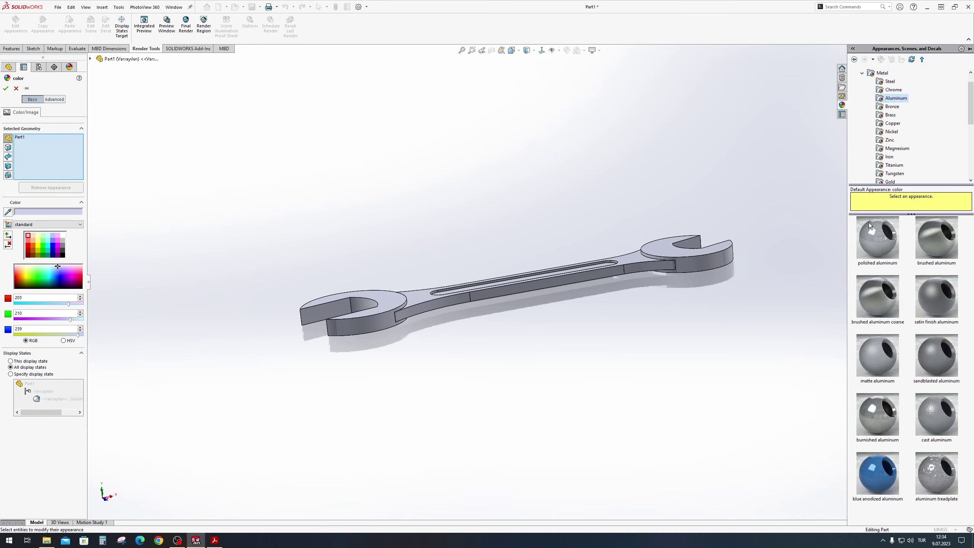
click(869, 222)
click(11, 89)
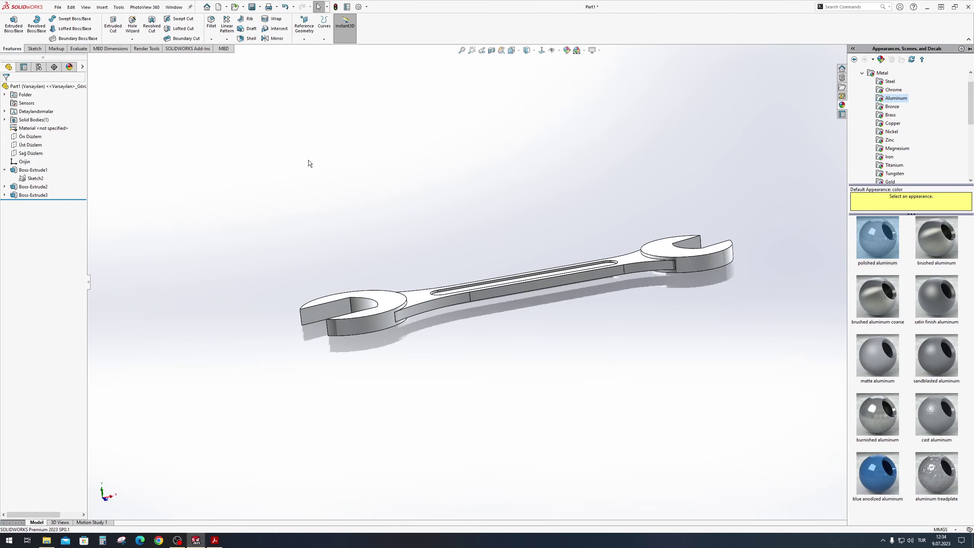
middle_drag(308, 162, 467, 266)
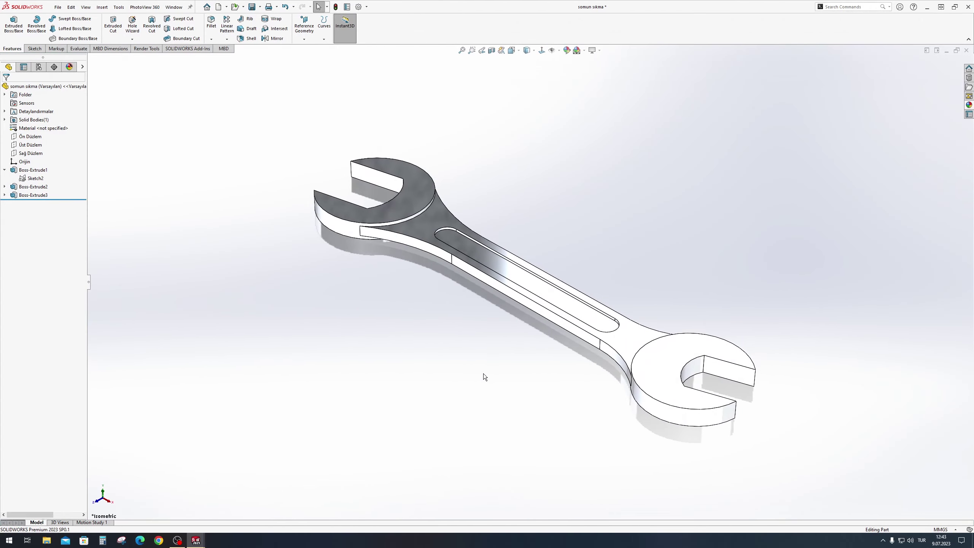
middle_drag(472, 382, 576, 302)
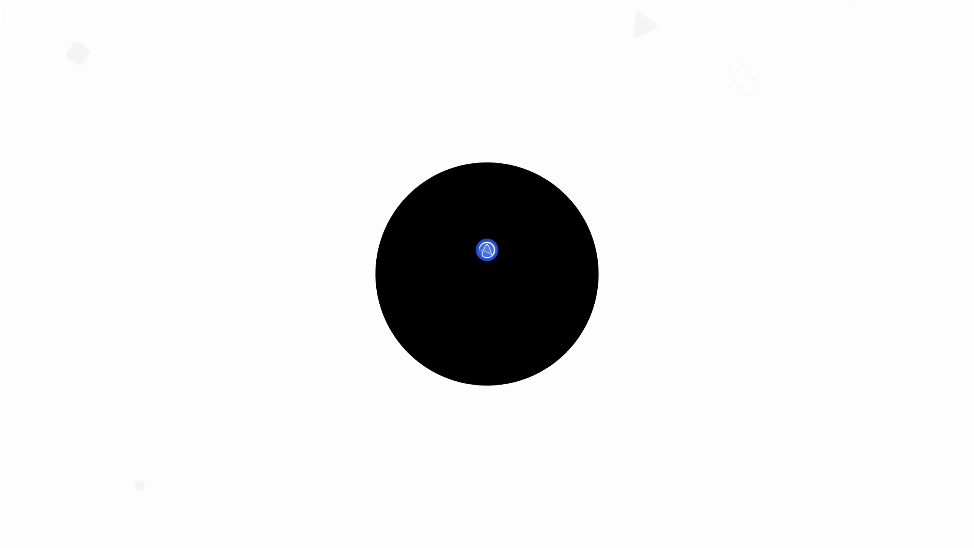